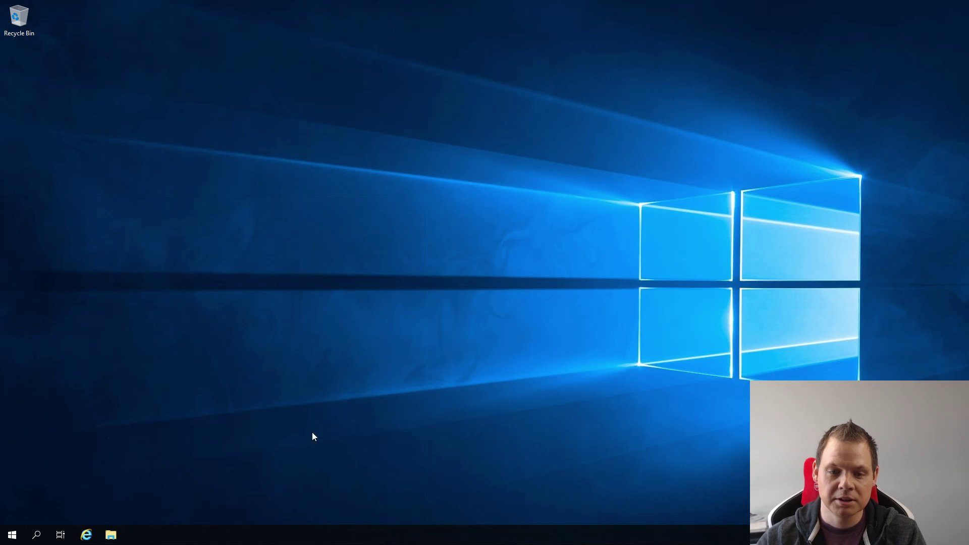
Open the Start menu once, then dismiss it again.
click(13, 533)
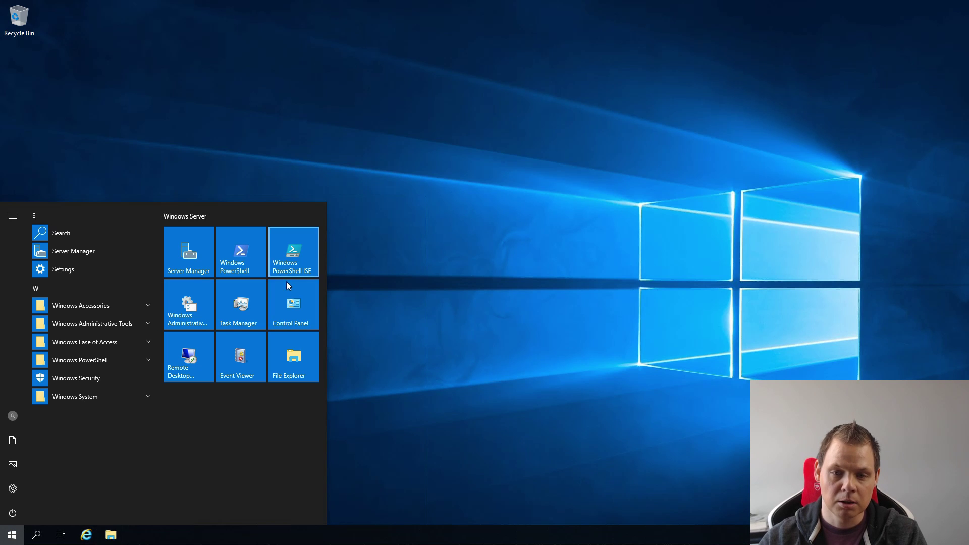
click(291, 307)
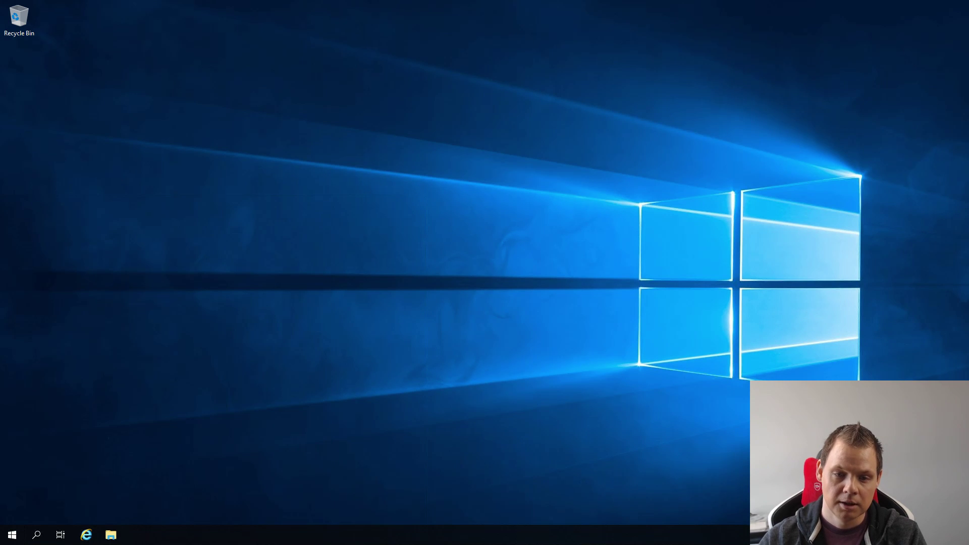
Open the Ethernet adapter's properties through Control Panel's Network and Sharing Center.
click(15, 536)
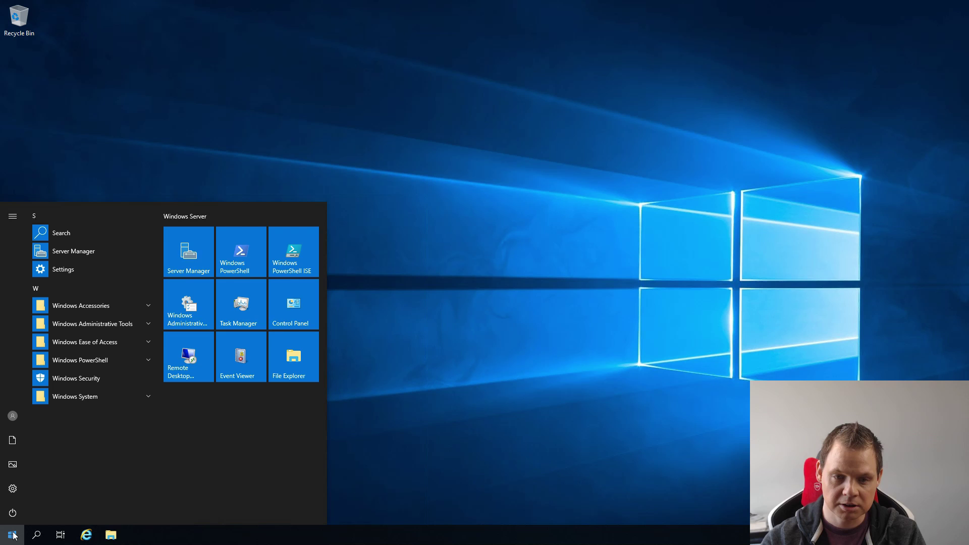
text(cont)
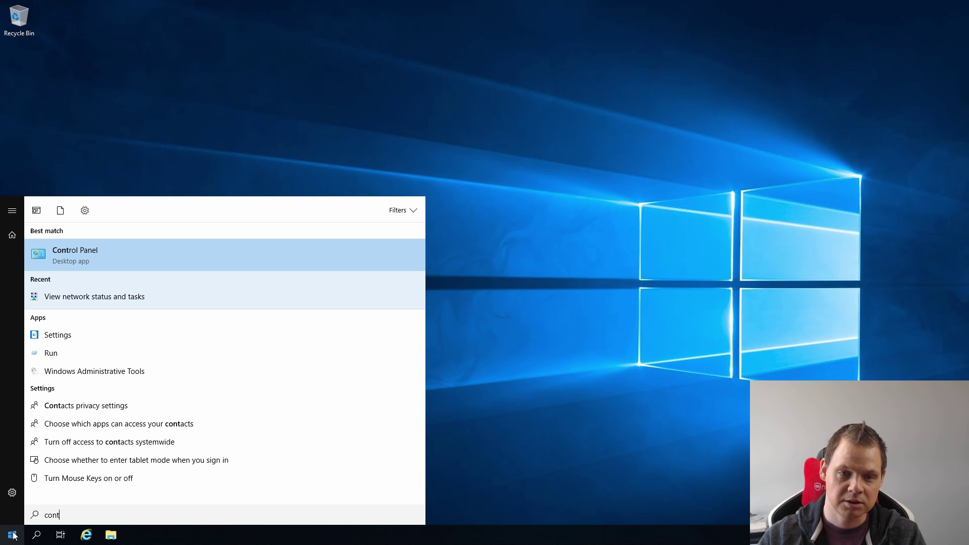
click(144, 252)
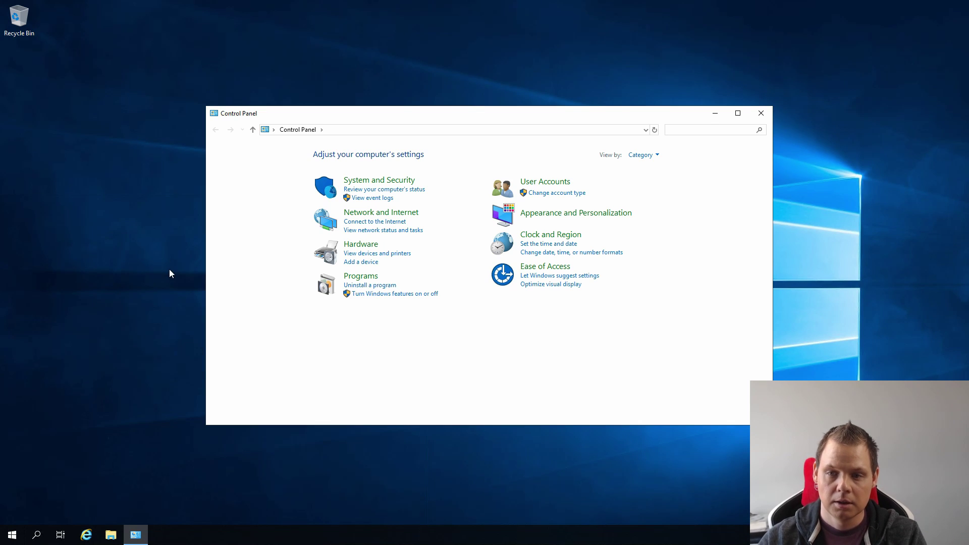
click(382, 214)
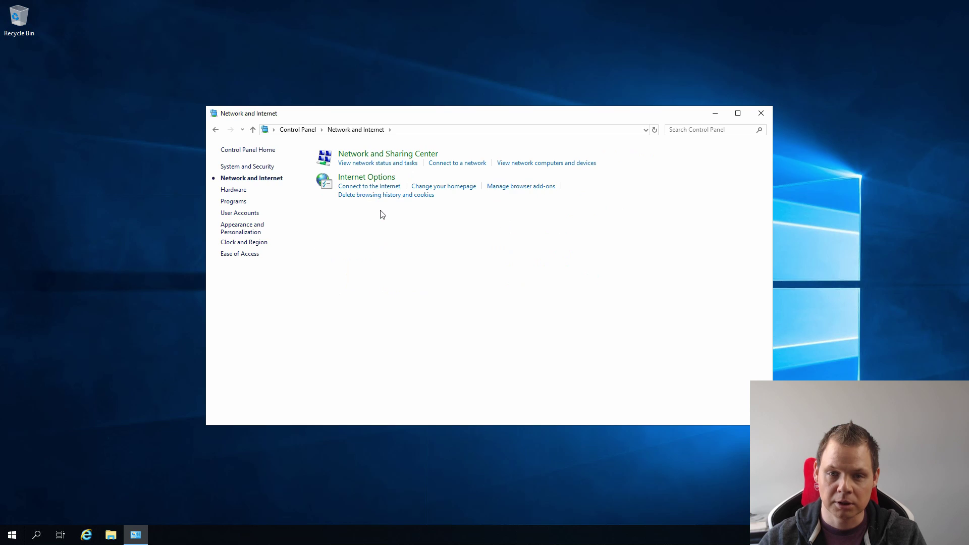
click(365, 154)
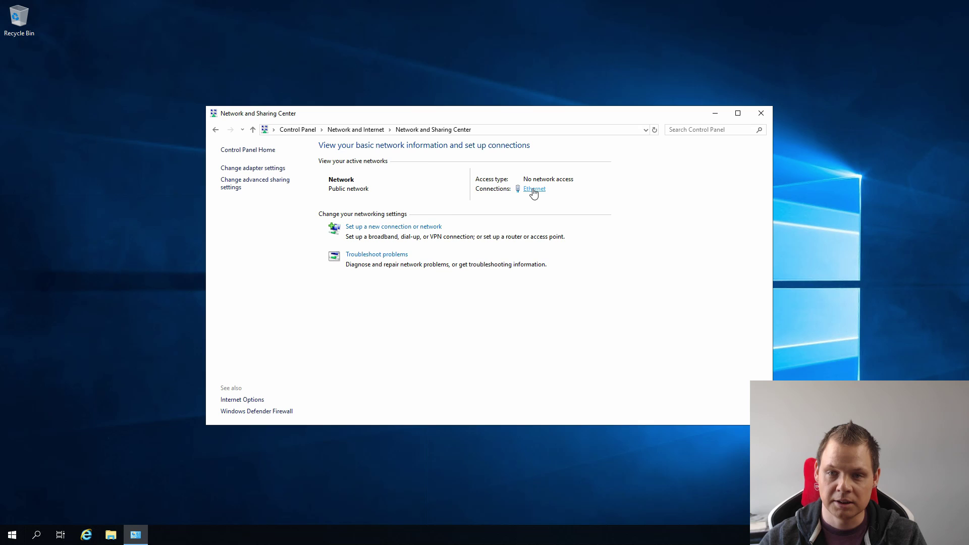
click(534, 191)
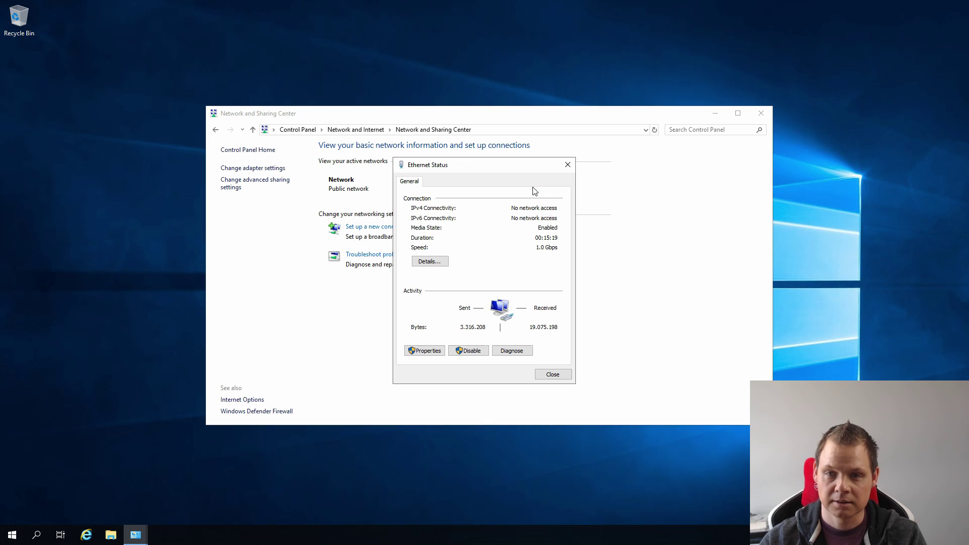
click(425, 350)
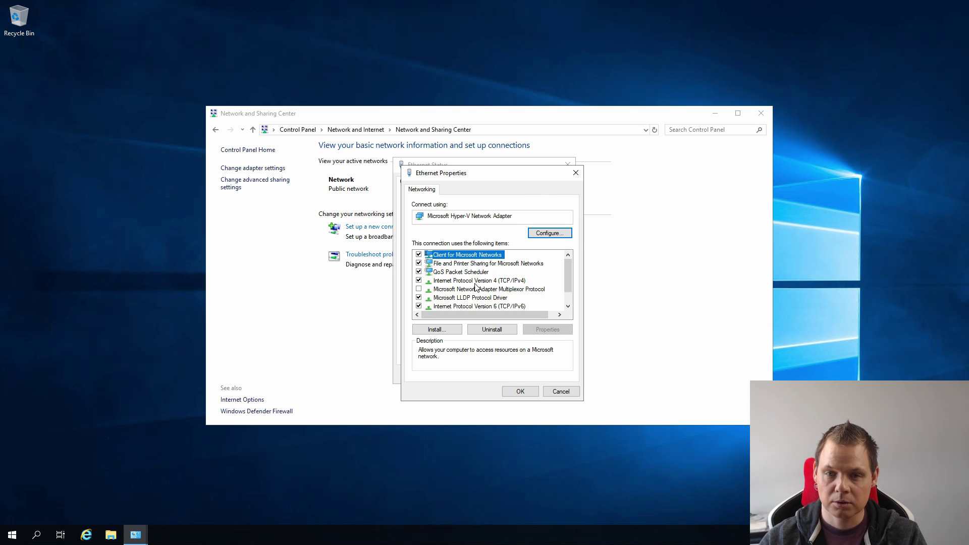
Turn off IPv6, review the static IPv4 192.168.0.148 settings, and apply the changes.
click(418, 306)
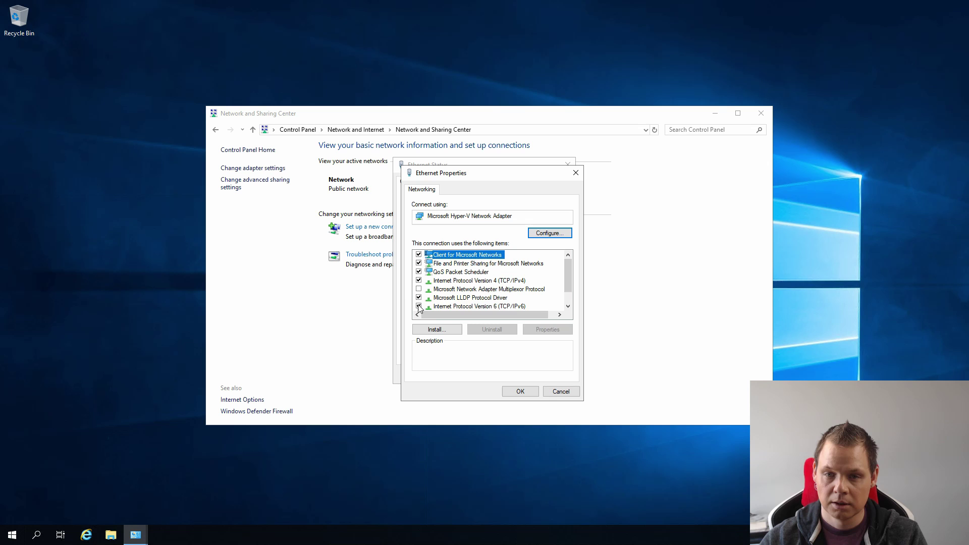
click(509, 281)
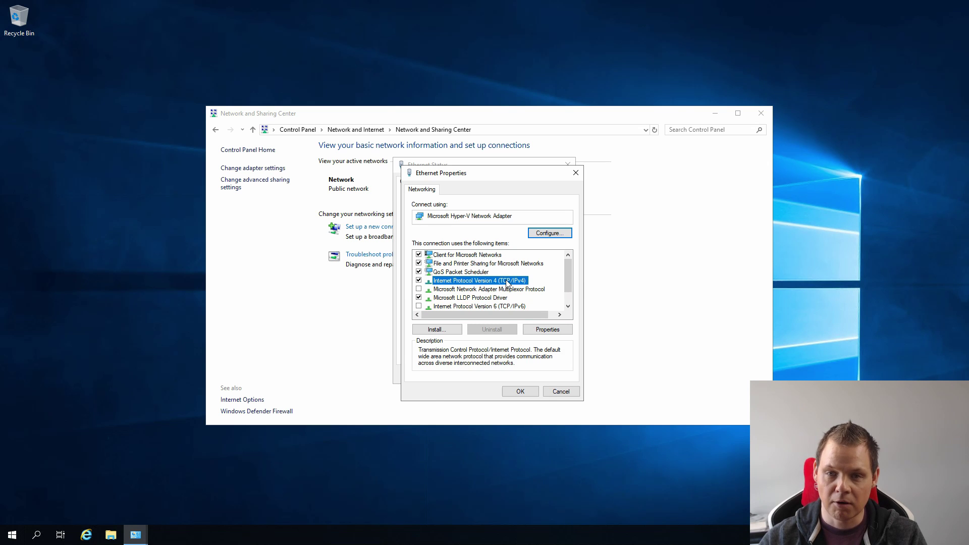
double_click(509, 281)
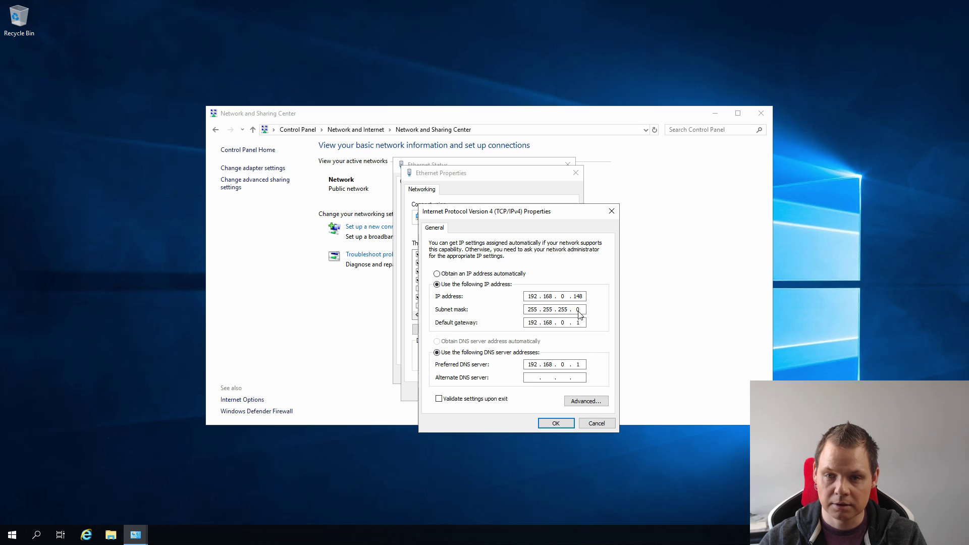
click(554, 424)
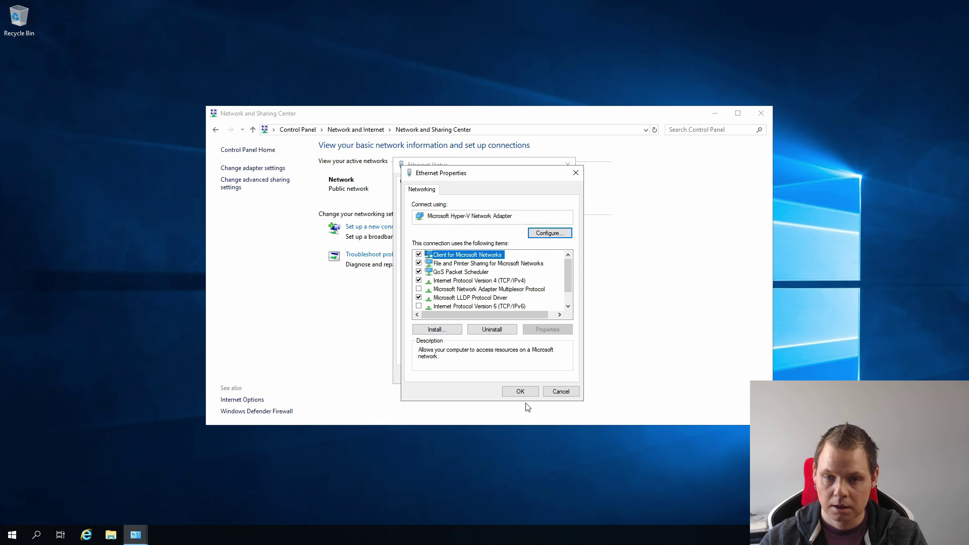
click(520, 392)
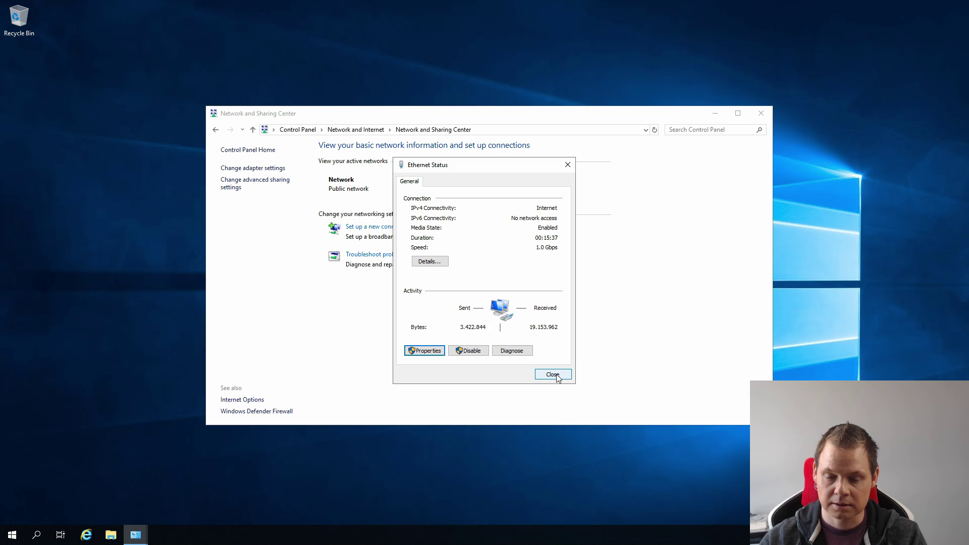
click(557, 374)
Close the Network and Sharing Center and launch Windows PowerShell as administrator.
key(alt+F4)
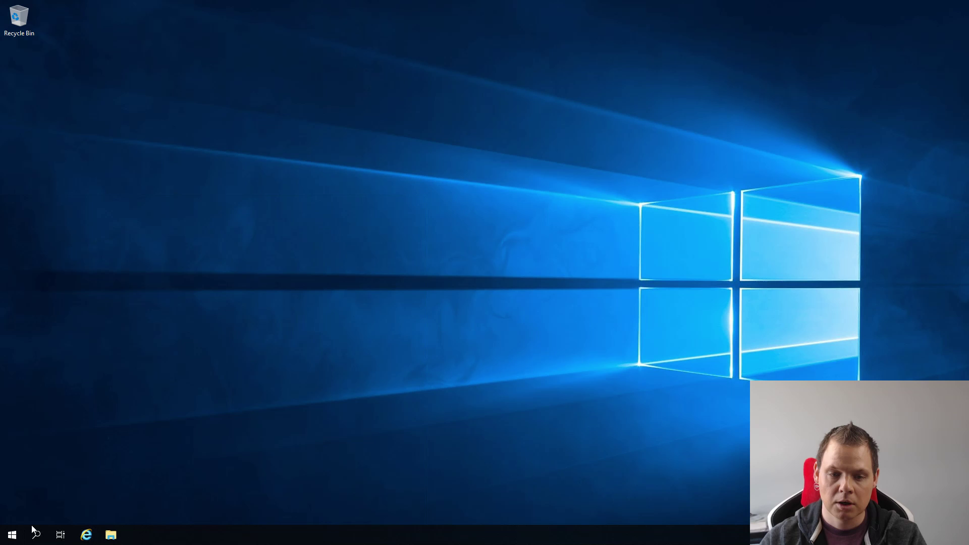
click(13, 535)
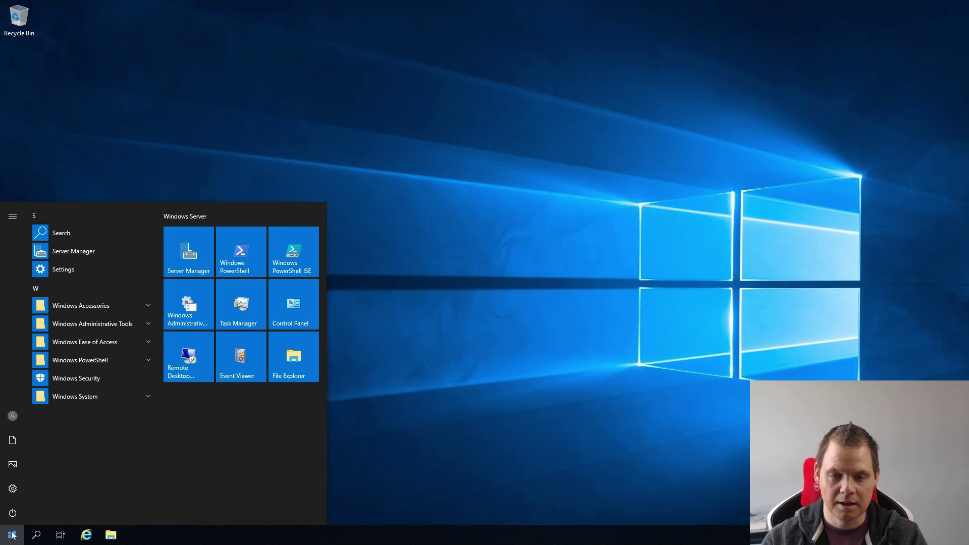
text(power)
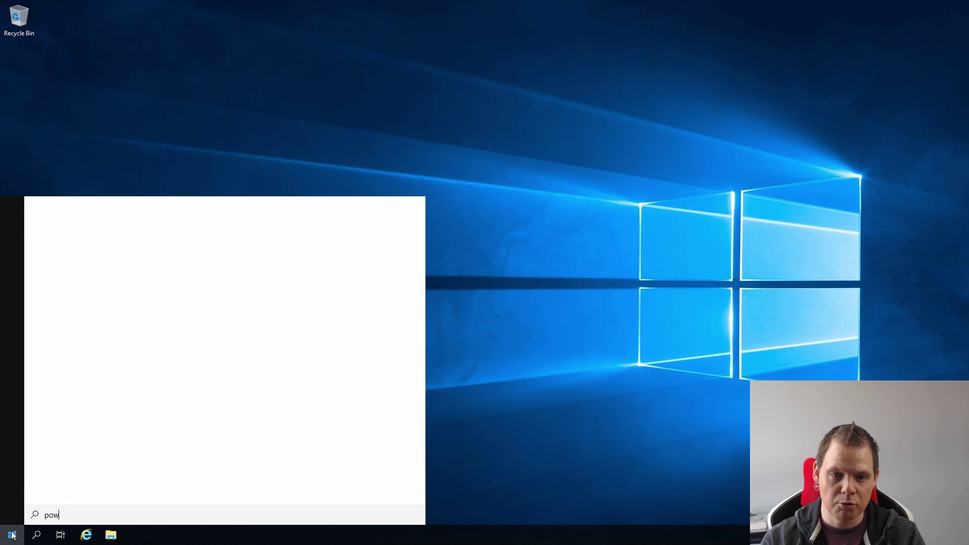
right_click(113, 296)
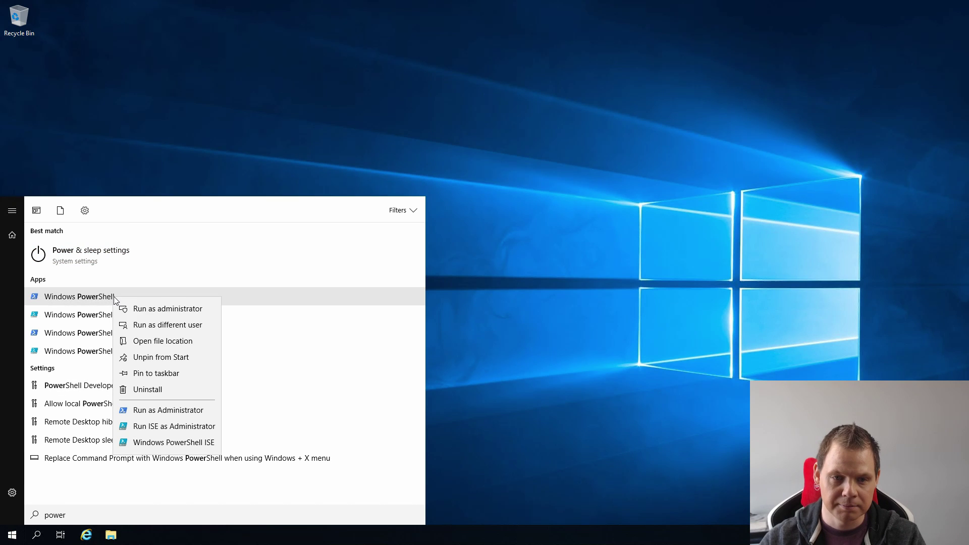
click(169, 310)
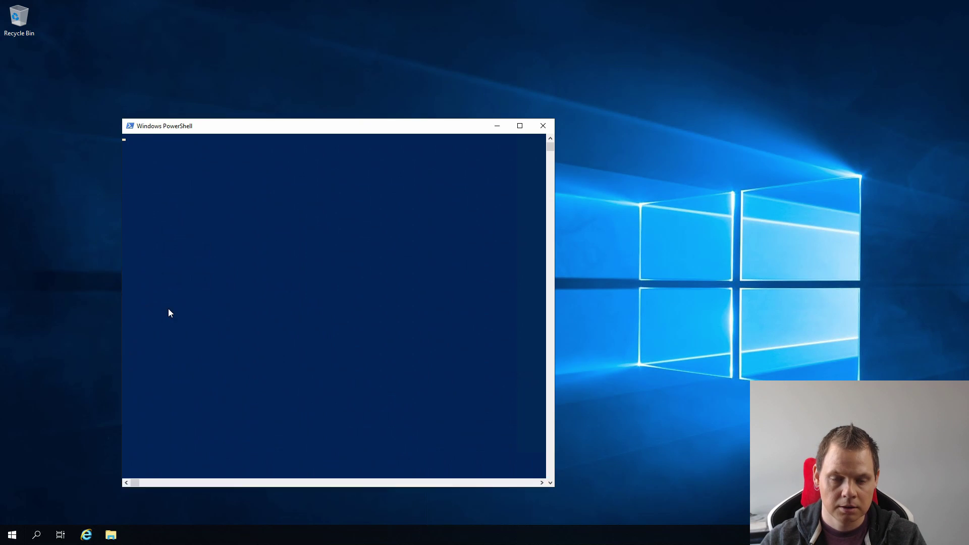
Run hostname (WIN-A5GB9R54HB8), then enter Rename-Computer -NewName "AD01" -Restart.
click(247, 258)
text(hostname)
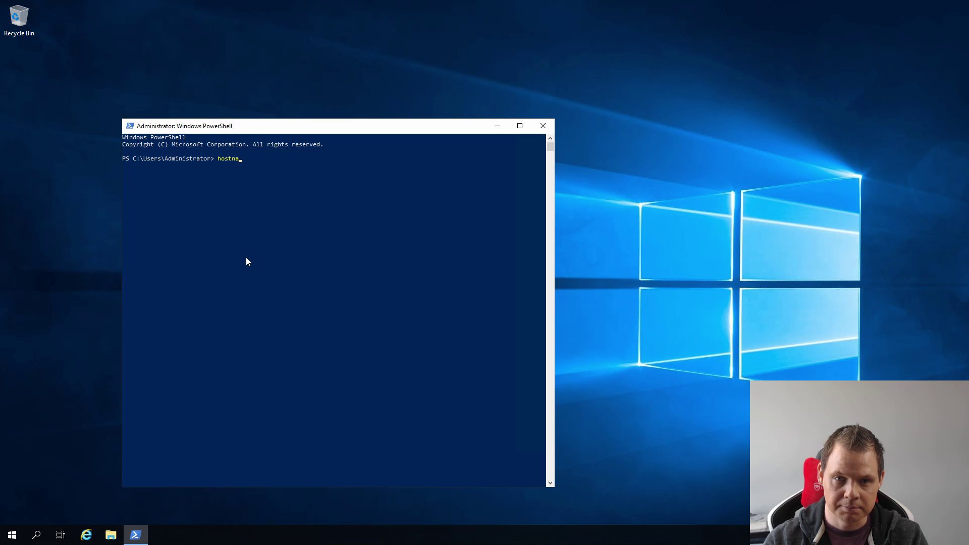
key(Return)
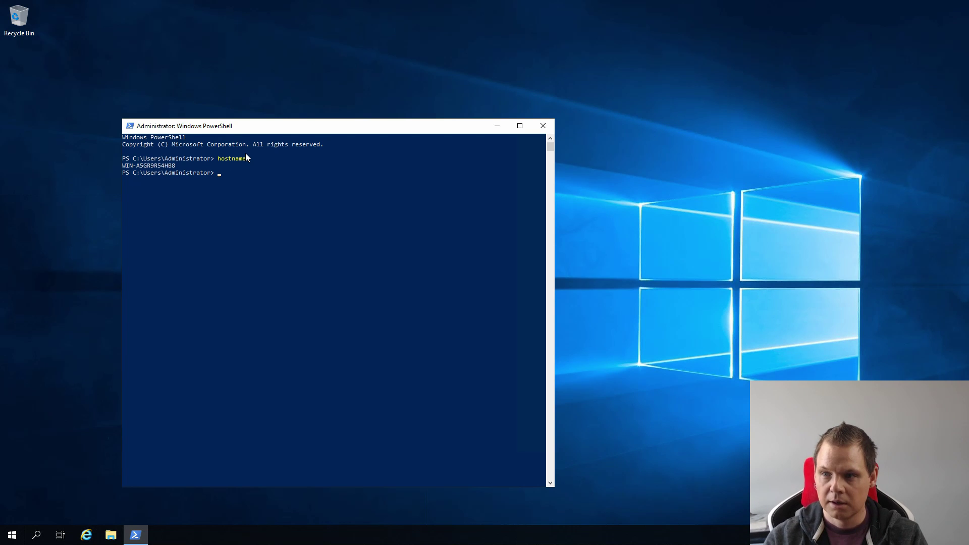
text(Rename-Computer)
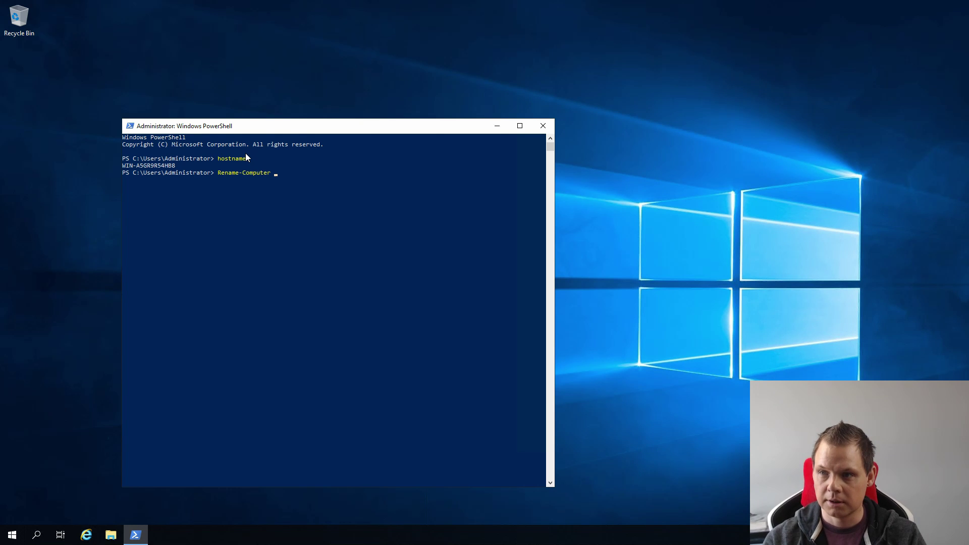
text( -)
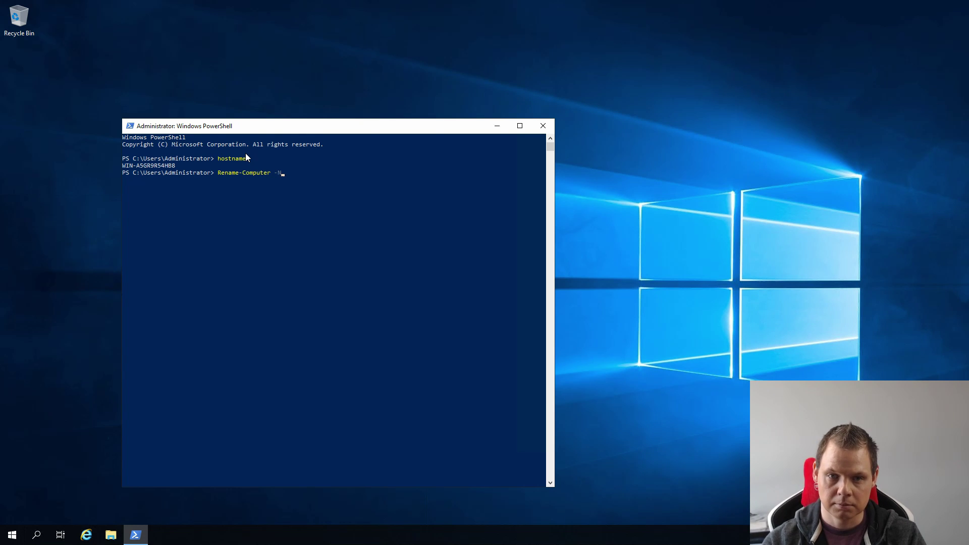
text(NewName ")
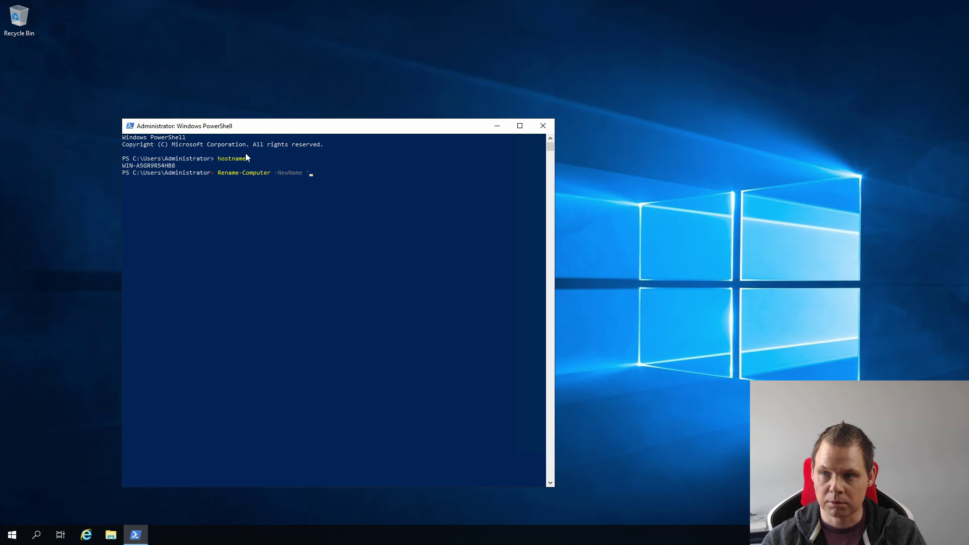
text(AD01)
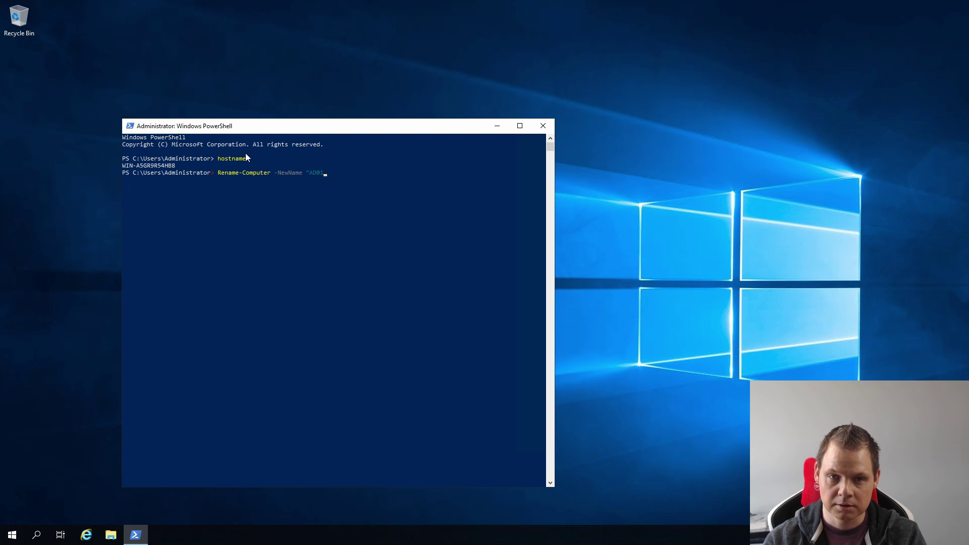
text(" -Restar)
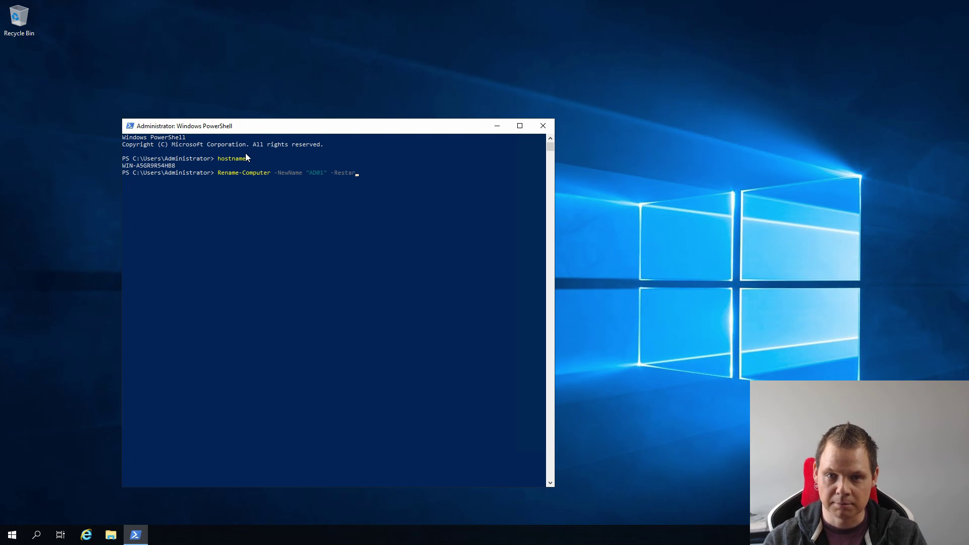
text(t)
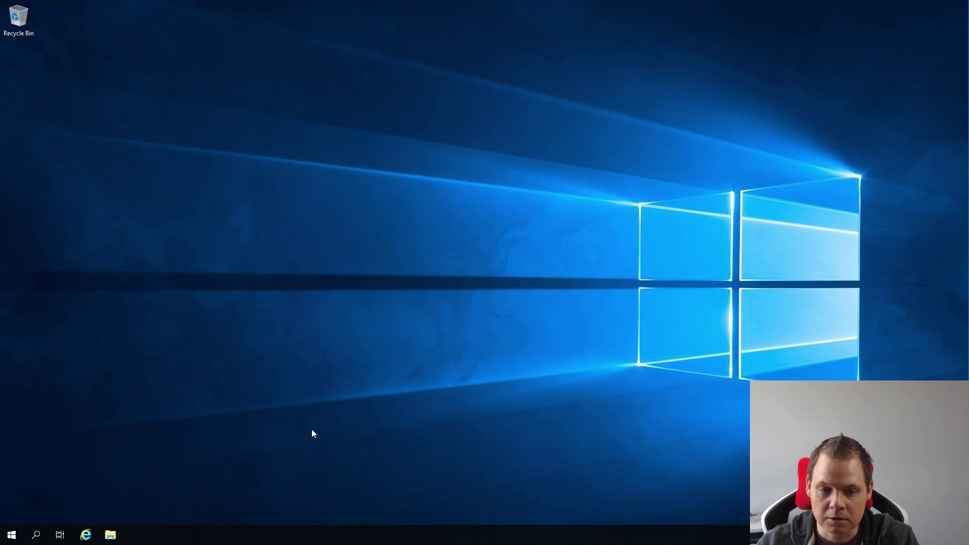
Launch an administrator Command Prompt and run hostname, which now returns AD01.
click(15, 537)
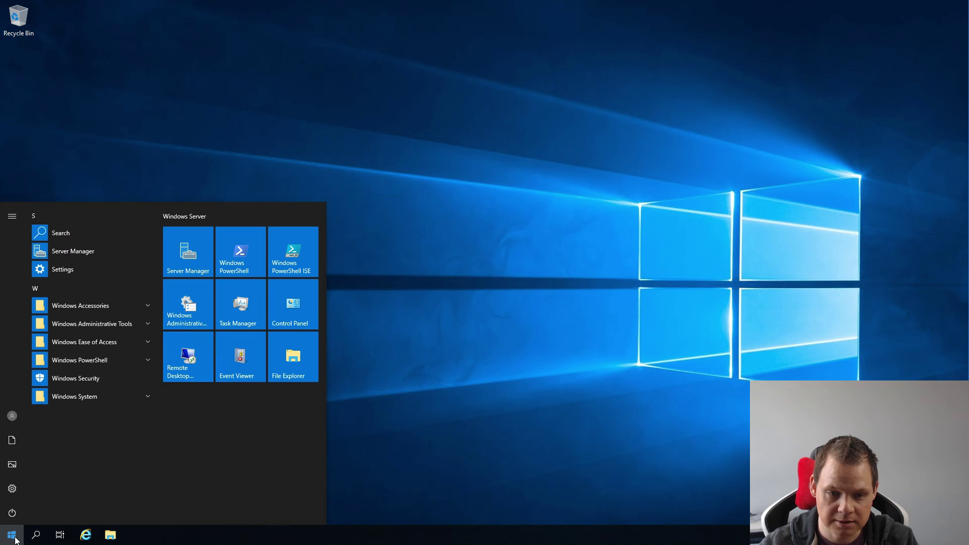
text(cmd)
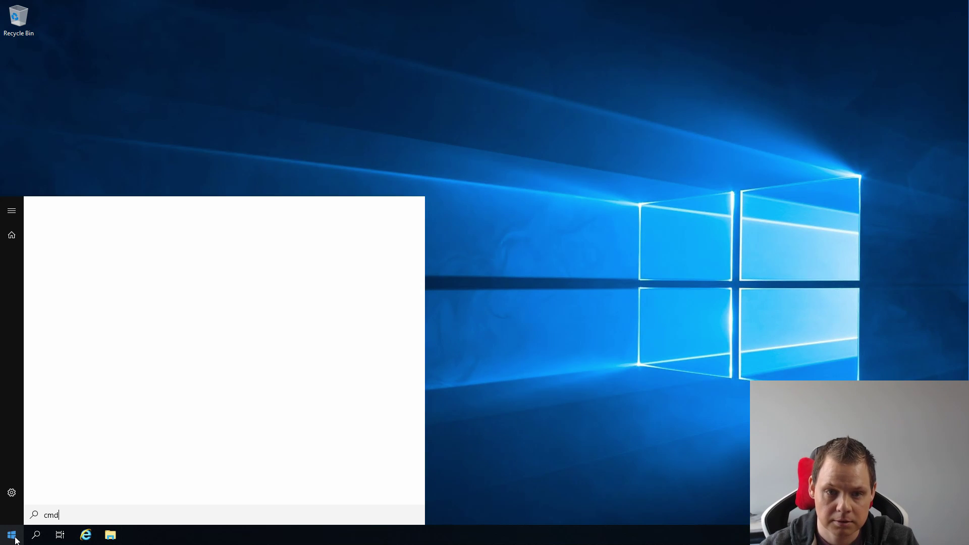
key(Return)
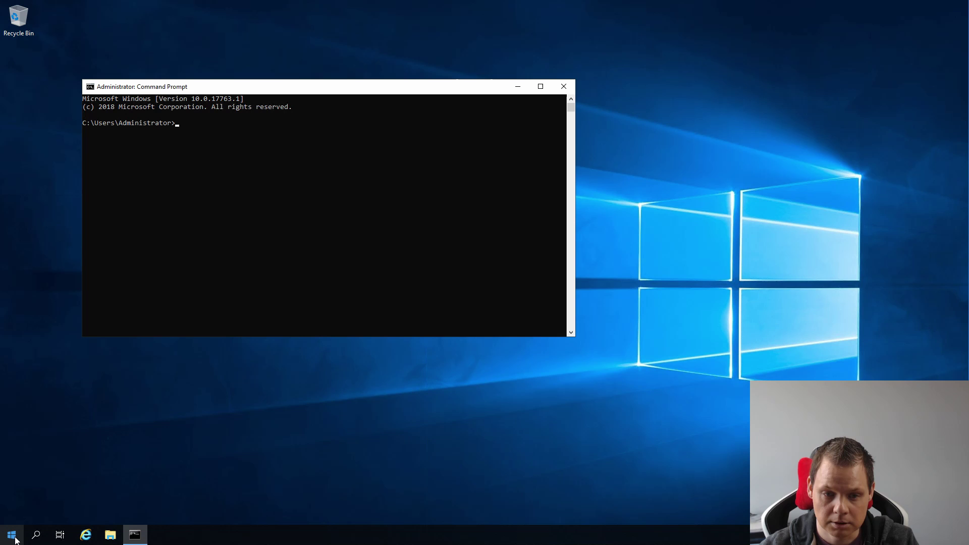
text(hostname)
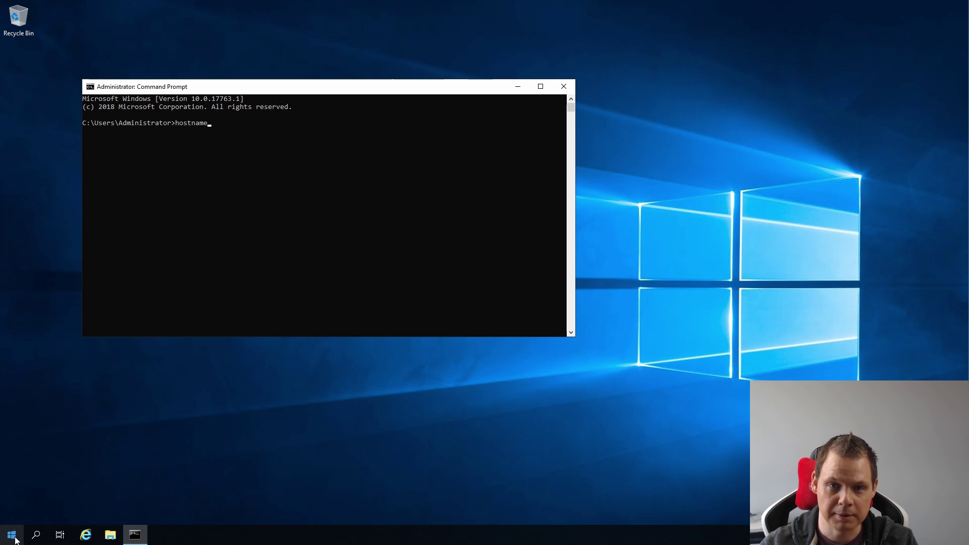
key(Return)
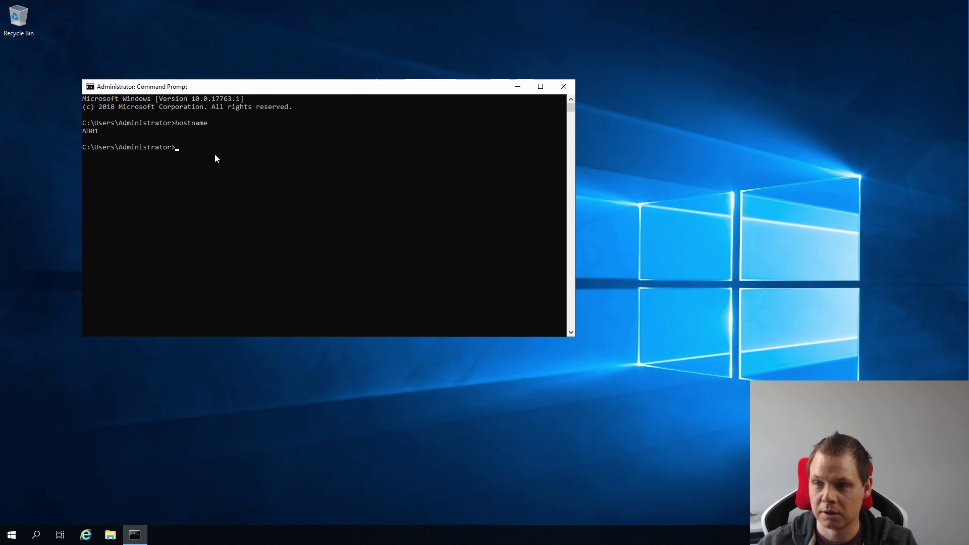
drag(339, 95, 392, 96)
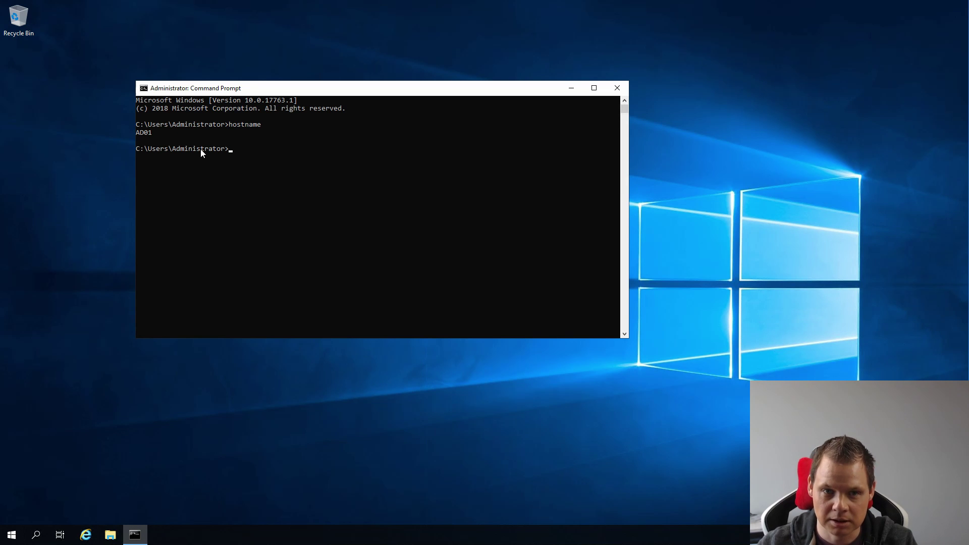
Close the Command Prompt and launch the Server Manager dashboard from the Start menu.
double_click(145, 89)
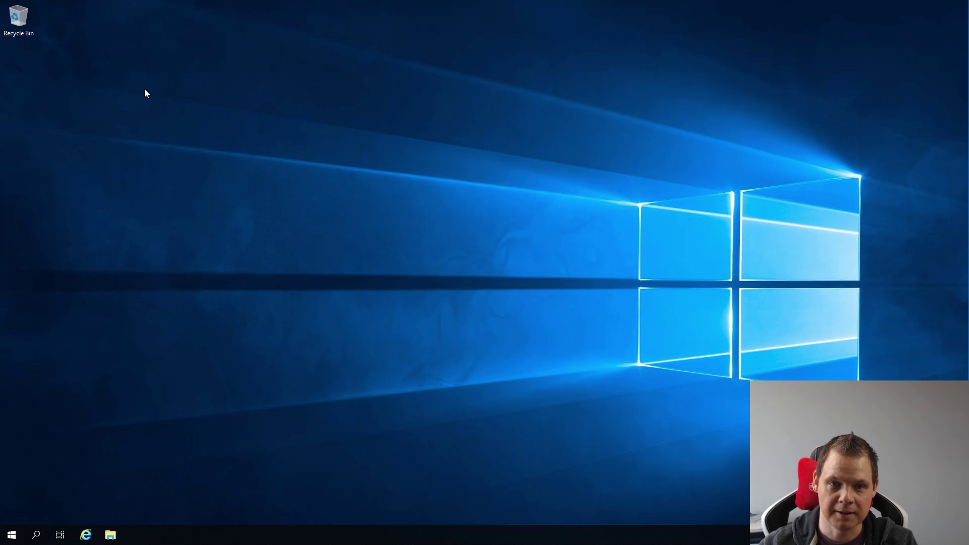
click(12, 535)
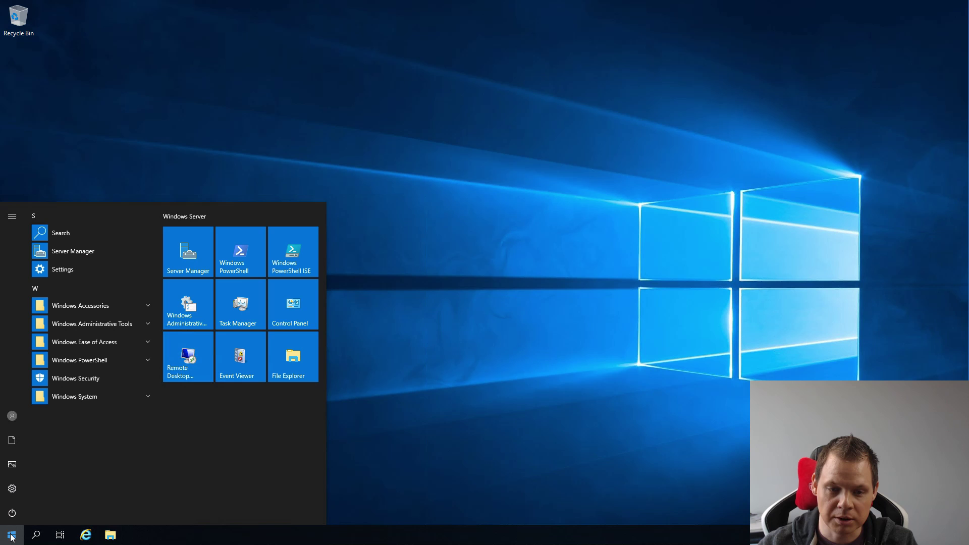
click(190, 252)
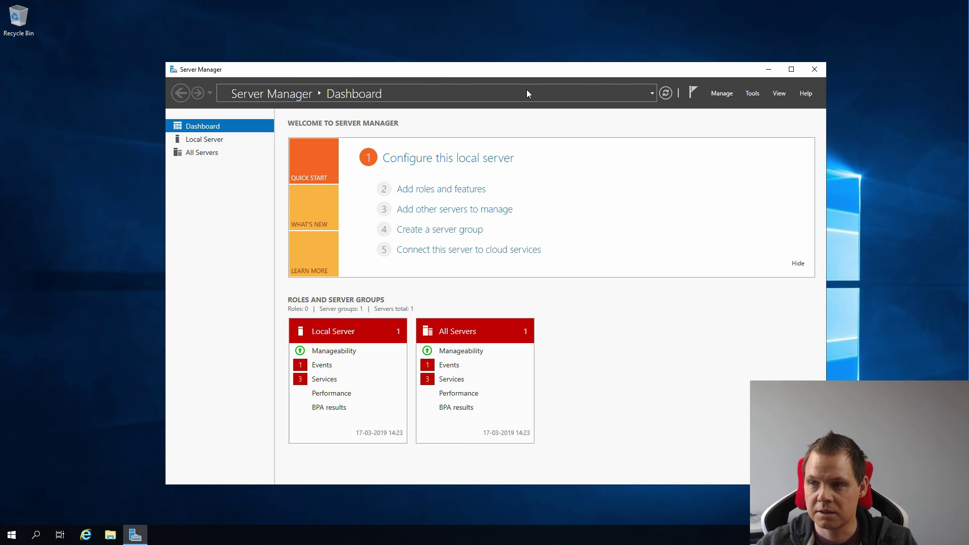
click(752, 95)
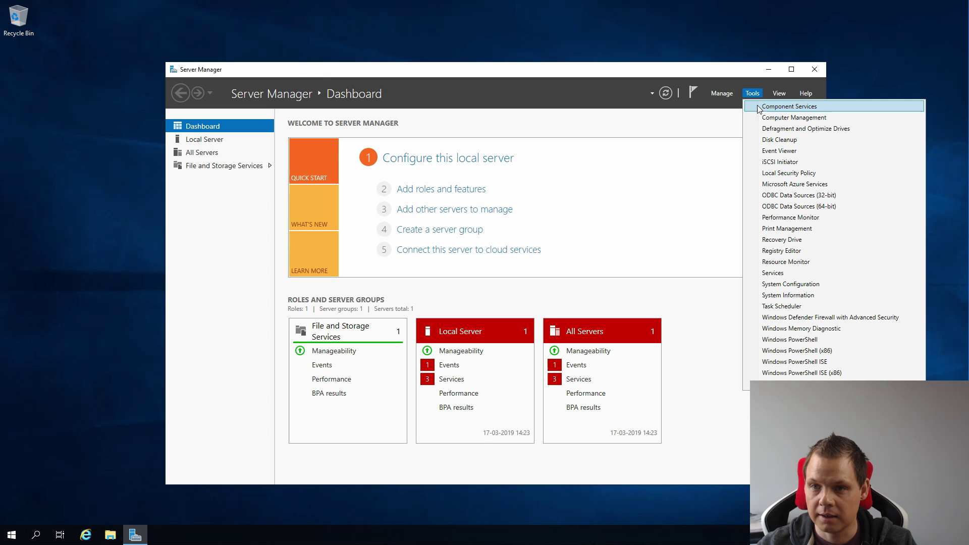
click(723, 95)
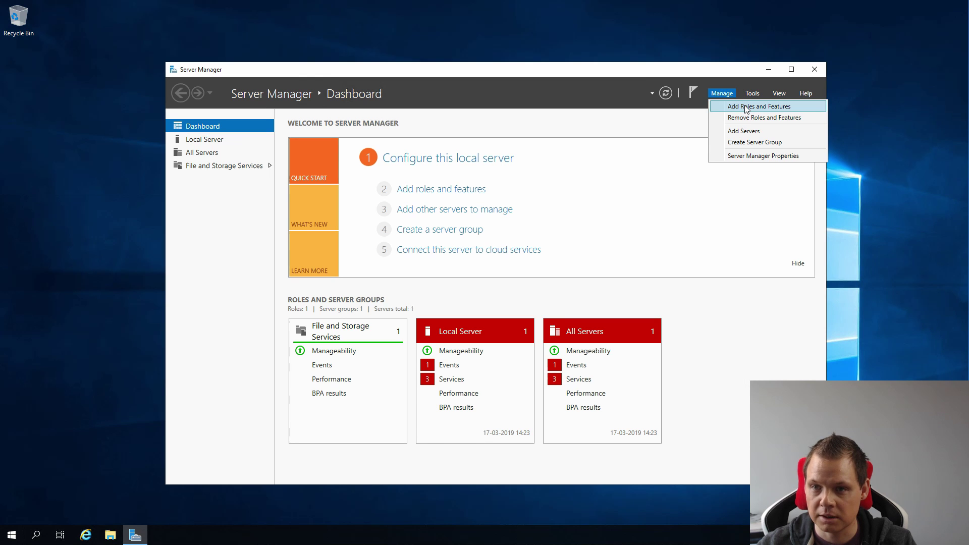
Run Add Roles and Features to install Active Directory Domain Services with its management tools on AD01.
click(740, 107)
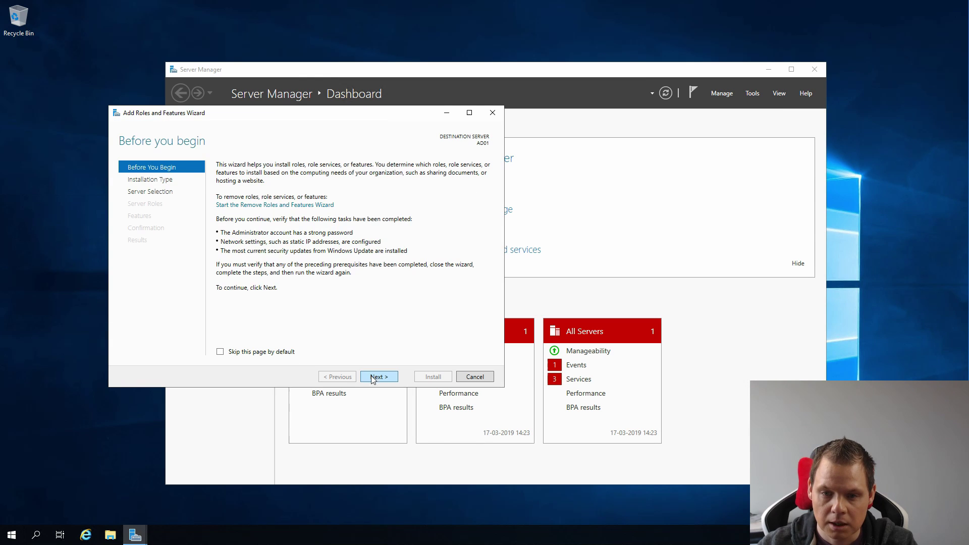
click(379, 378)
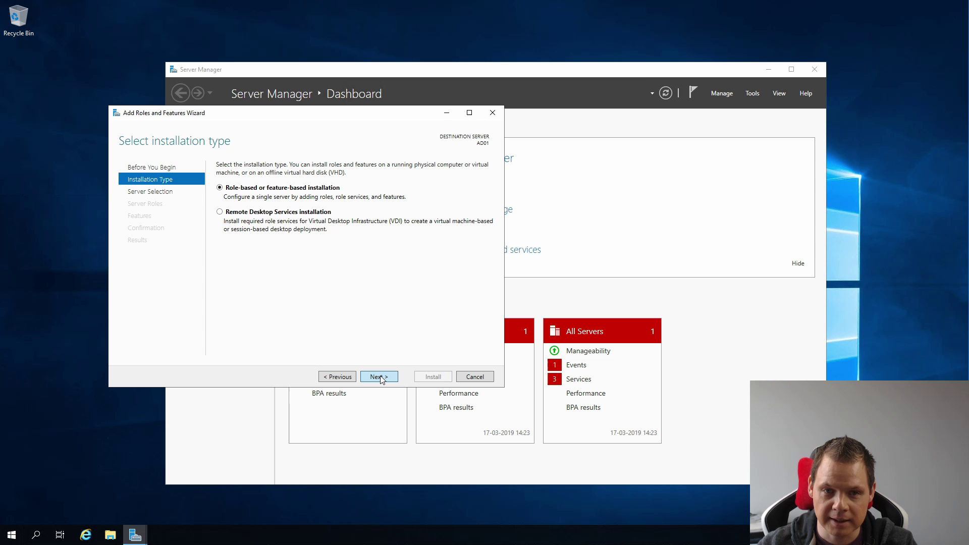
click(380, 377)
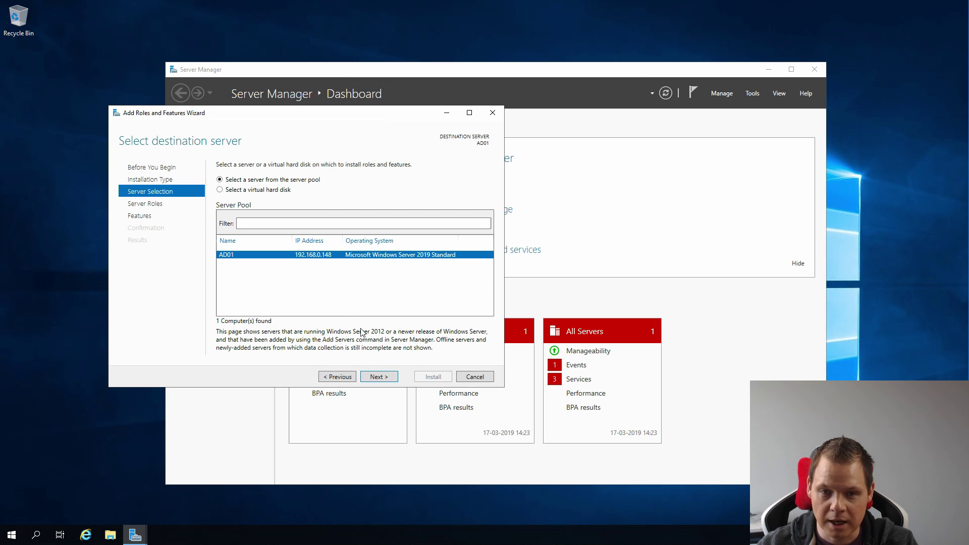
click(377, 376)
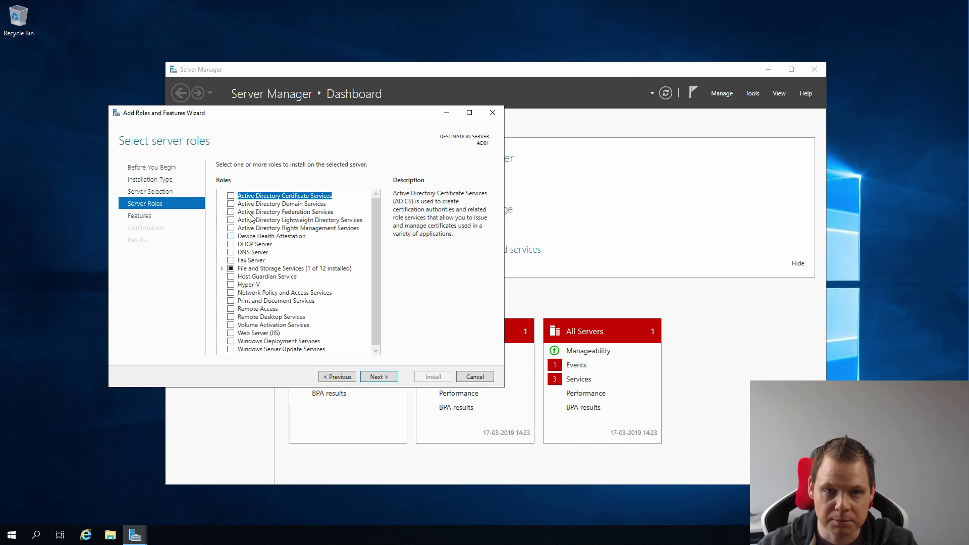
click(231, 204)
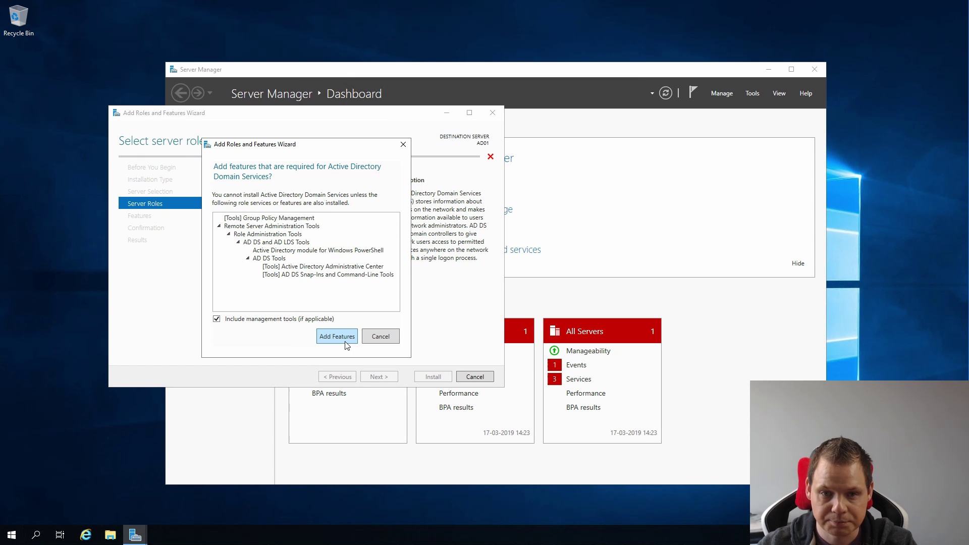
click(344, 336)
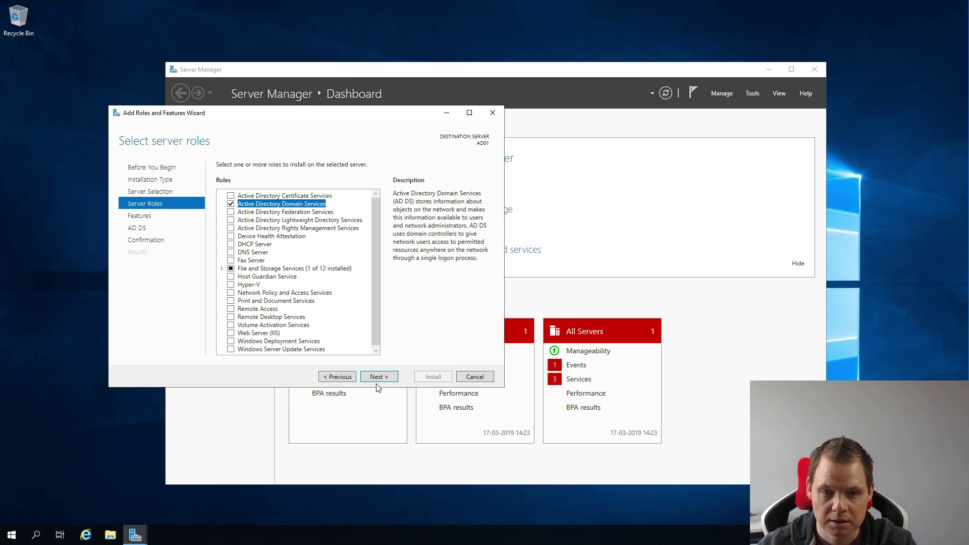
click(379, 377)
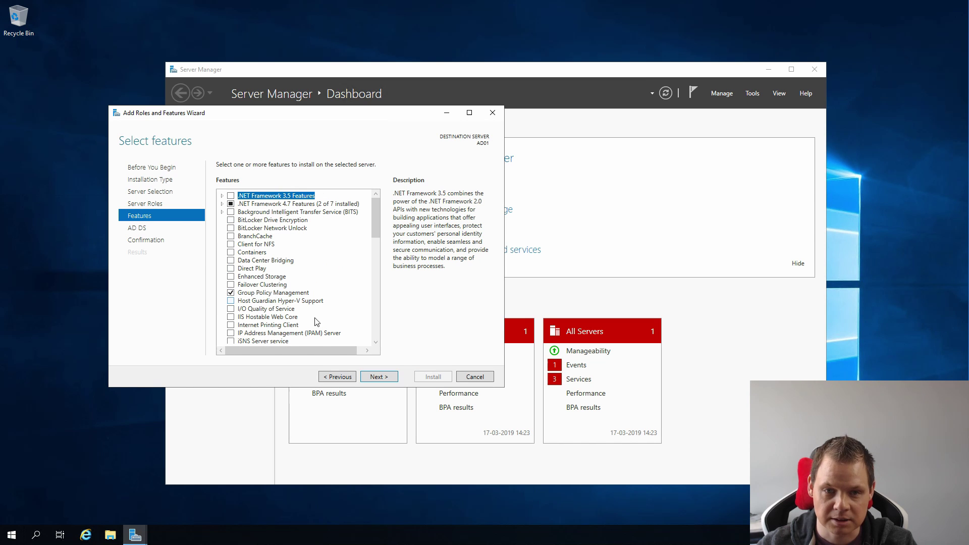
click(387, 378)
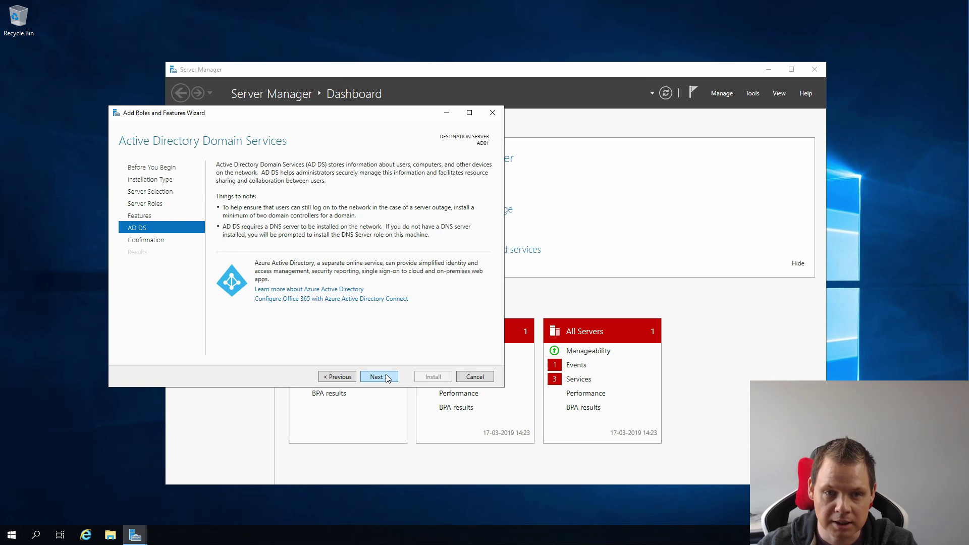
click(387, 378)
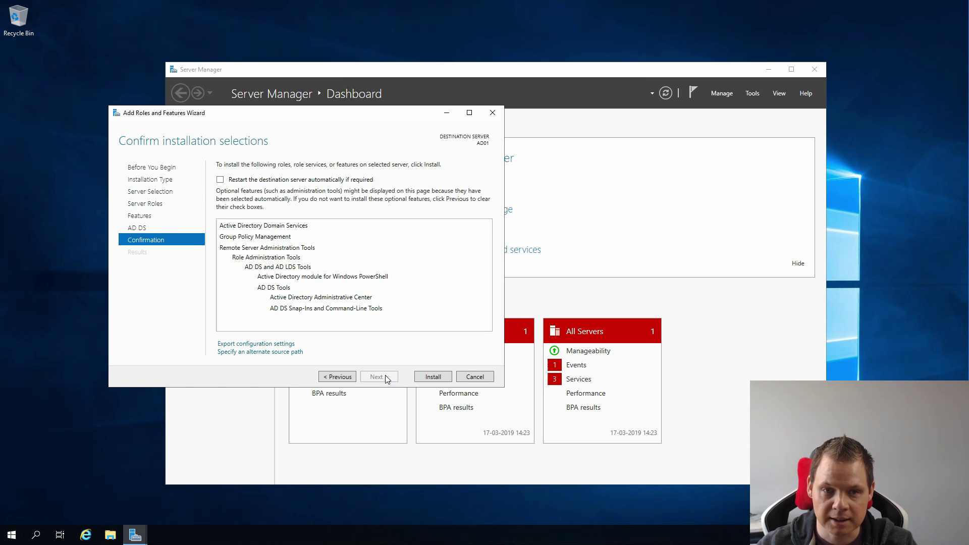
click(433, 376)
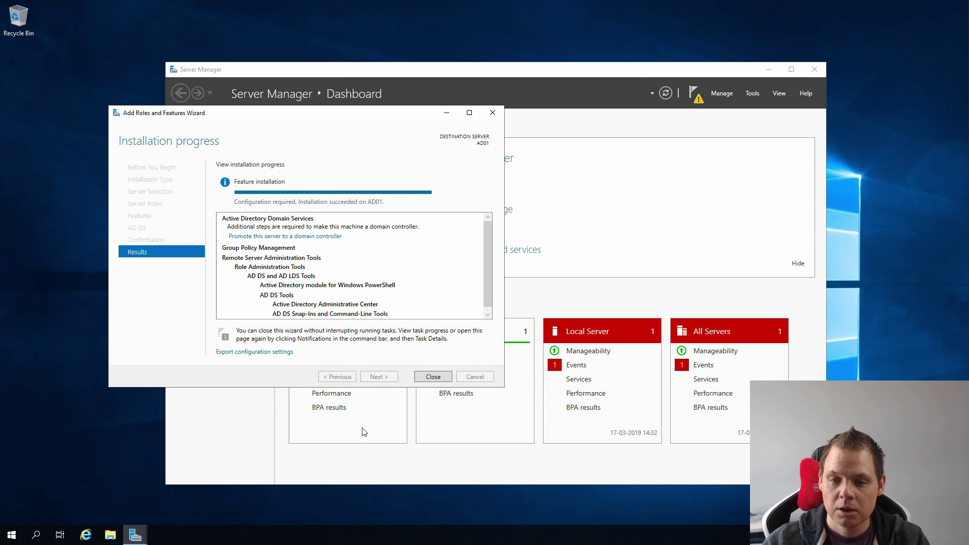
Start promoting the server to a domain controller, choosing a new forest with root domain pnk.local.
click(429, 377)
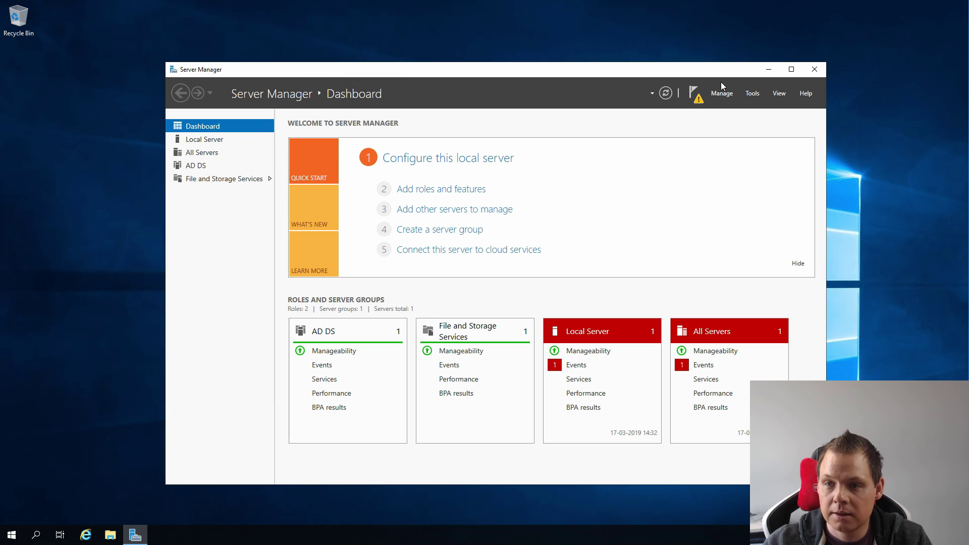
click(697, 97)
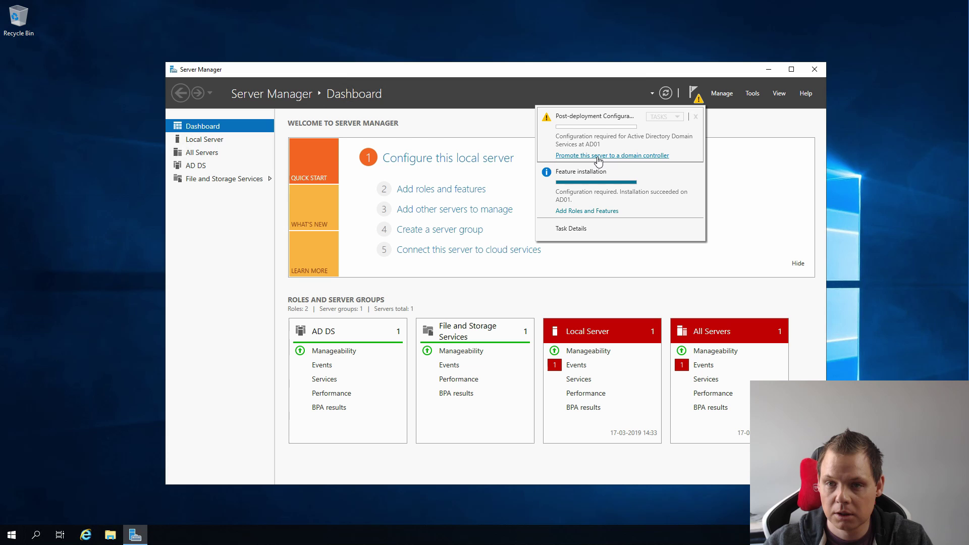
click(599, 158)
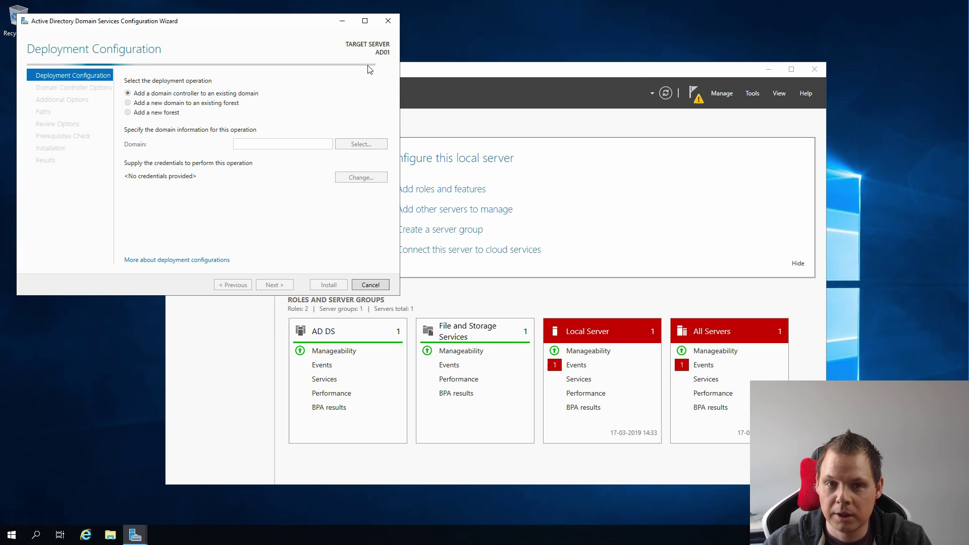
drag(247, 26, 548, 107)
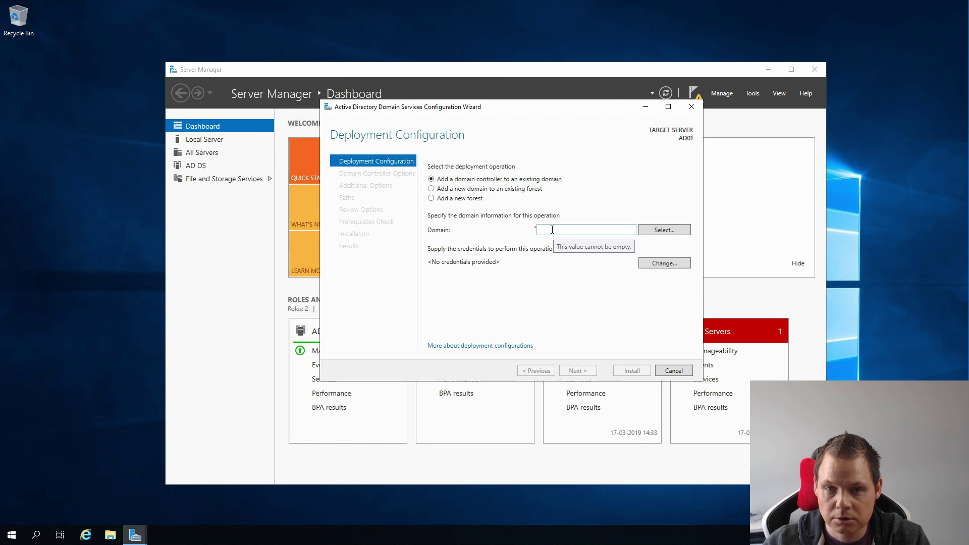
click(479, 201)
click(559, 229)
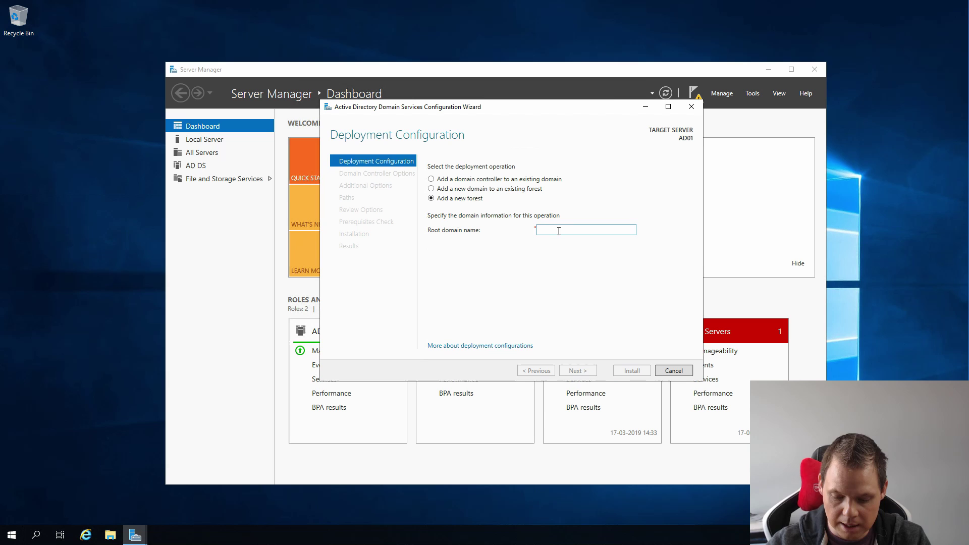
text(pnk.)
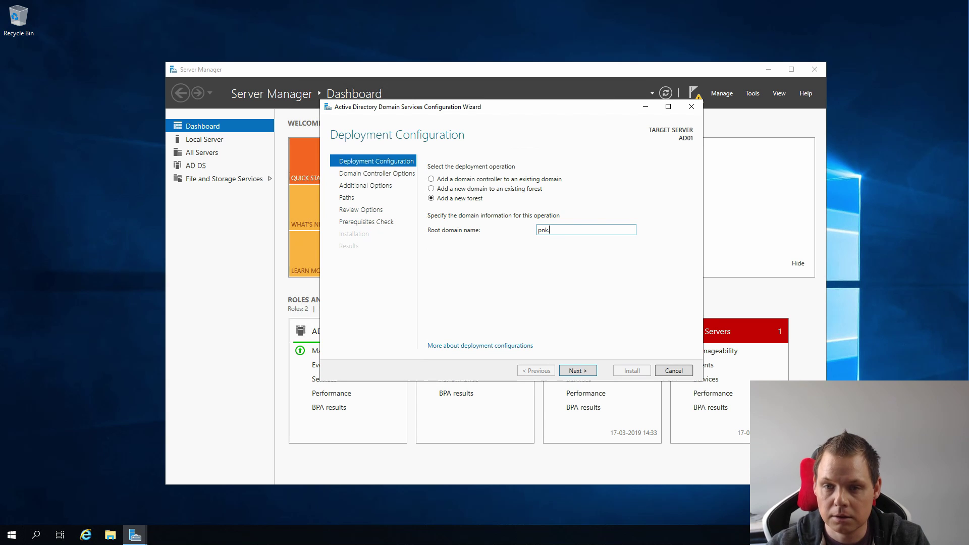
text(local)
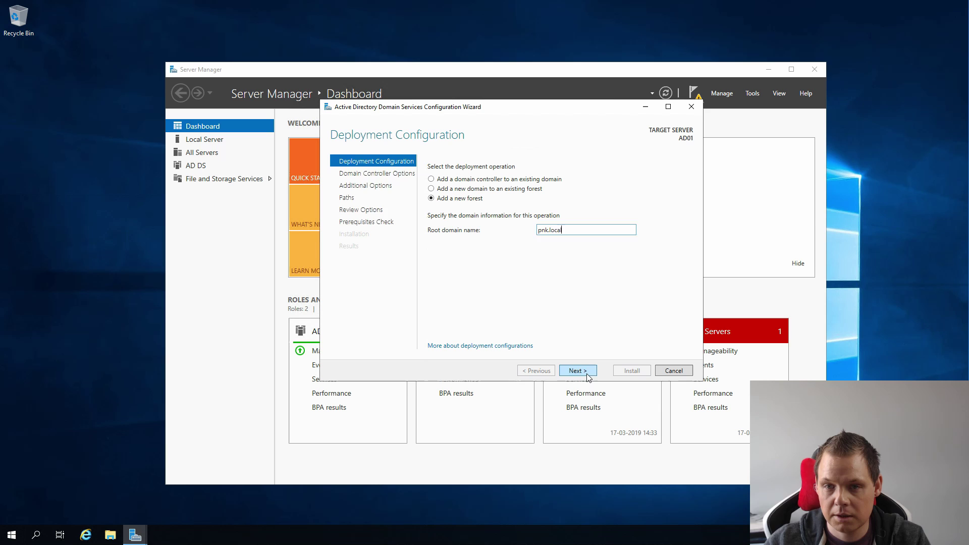
Keep Windows Server 2016 functional levels and enter the DSRM password twice.
click(587, 374)
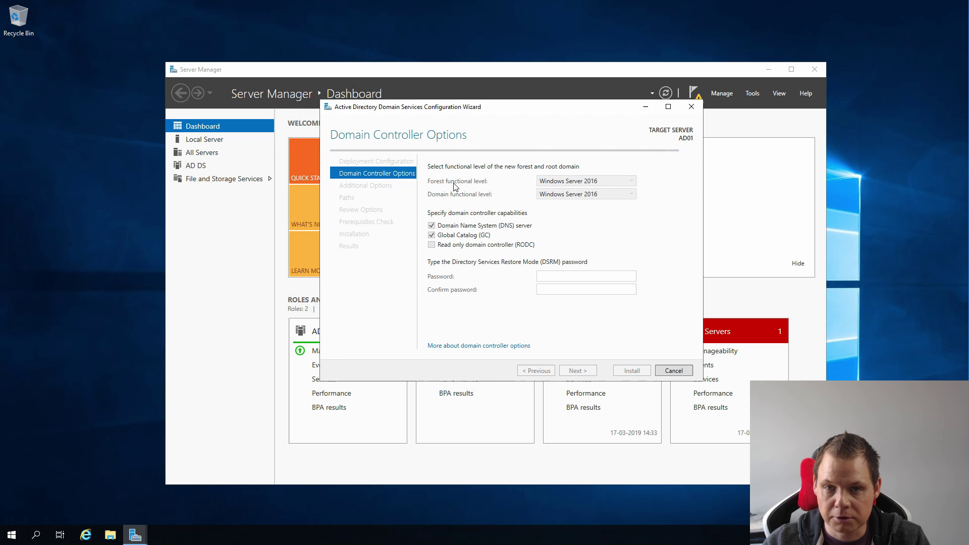
click(599, 184)
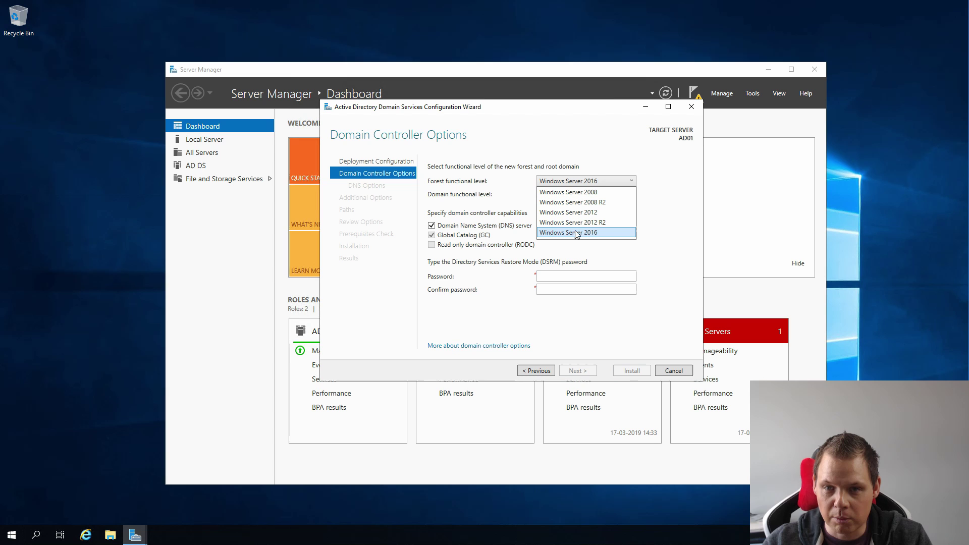
click(666, 230)
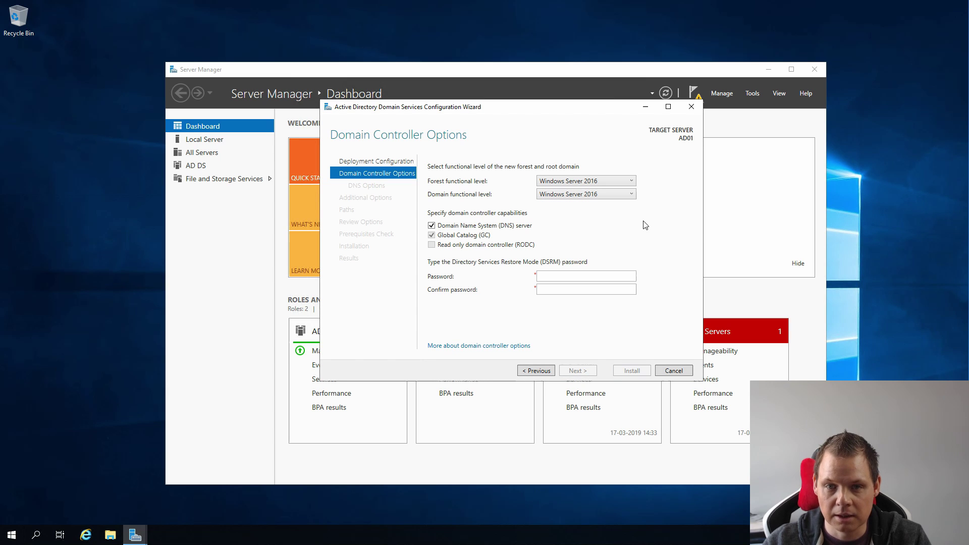
click(572, 274)
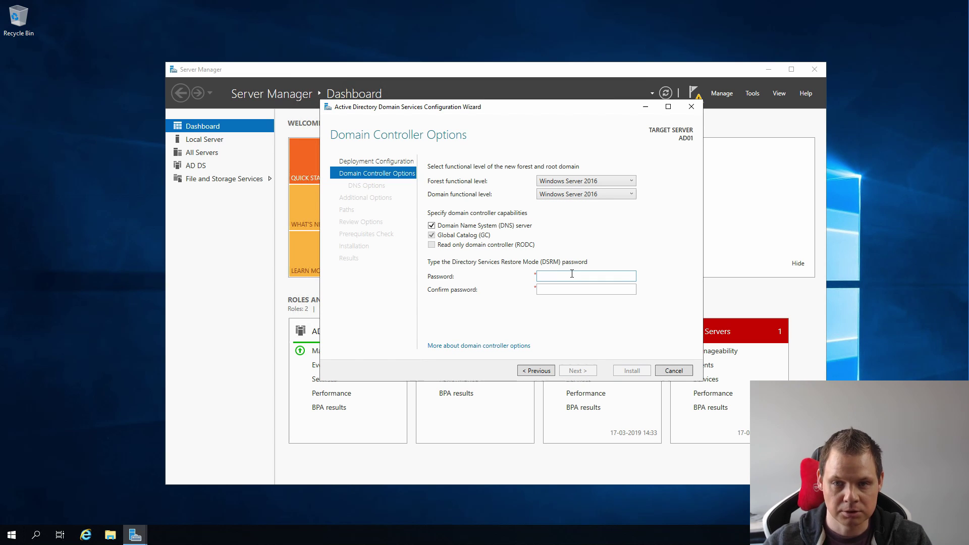
text(Password1)
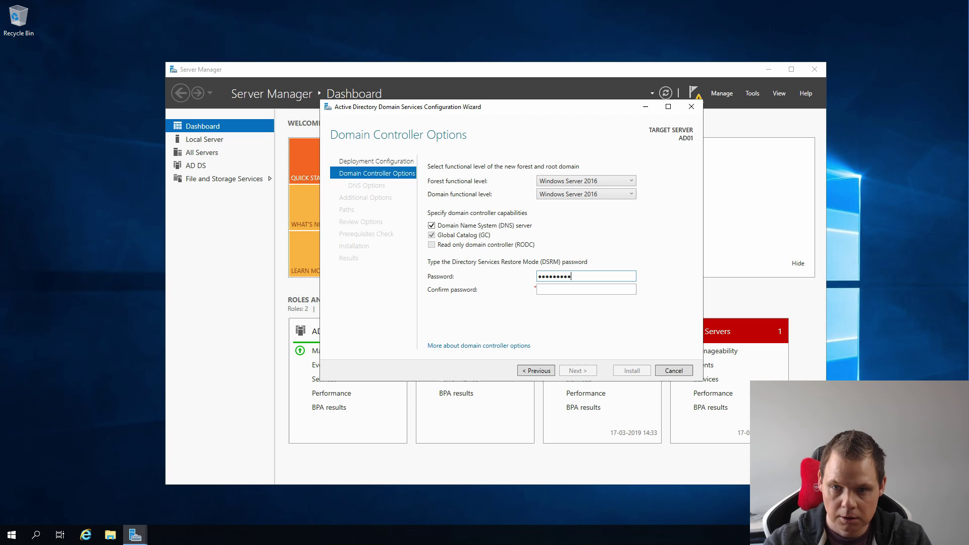
key(Tab)
text(Password)
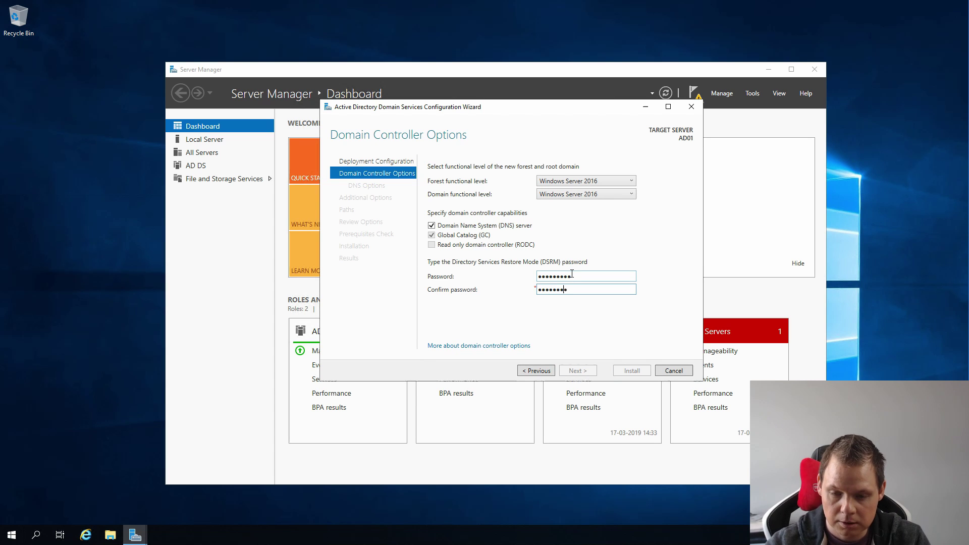
text(1)
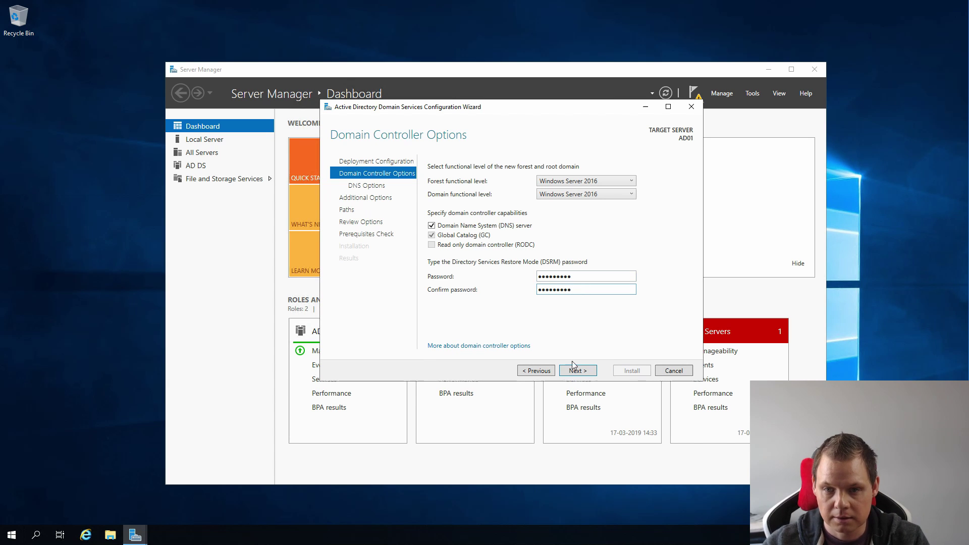
click(577, 371)
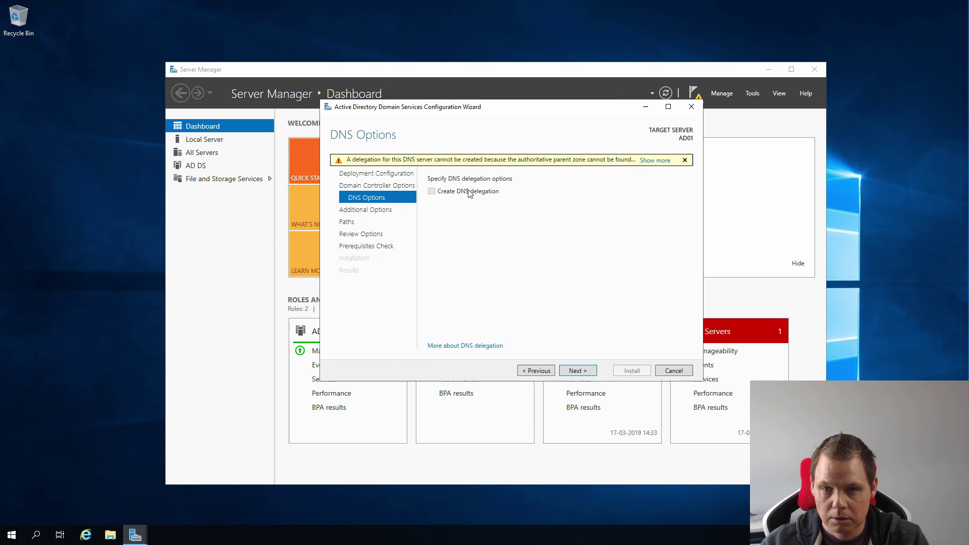
Accept no DNS delegation, NetBIOS name PNK and default NTDS/SYSVOL paths, then check prerequisites.
click(577, 374)
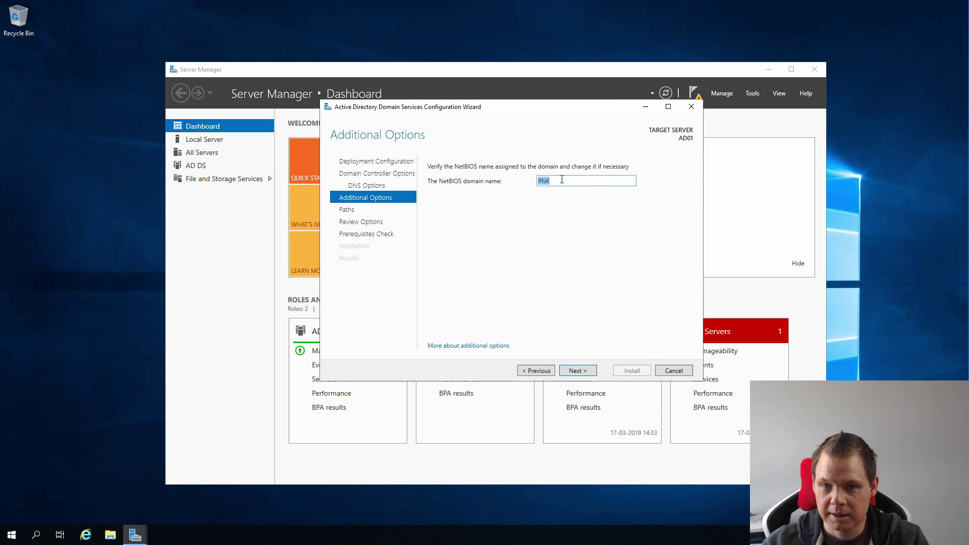
click(576, 370)
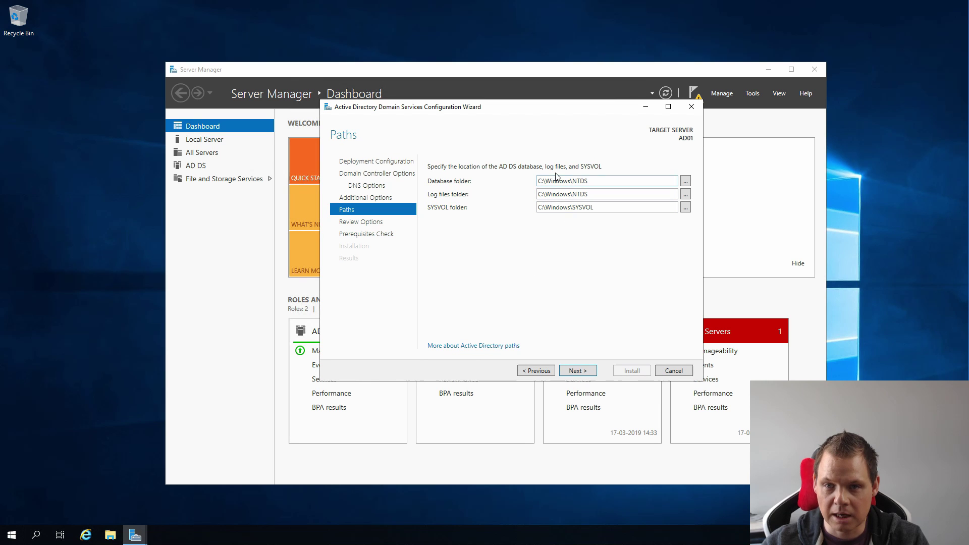
click(574, 371)
scroll(565, 255, down, 3)
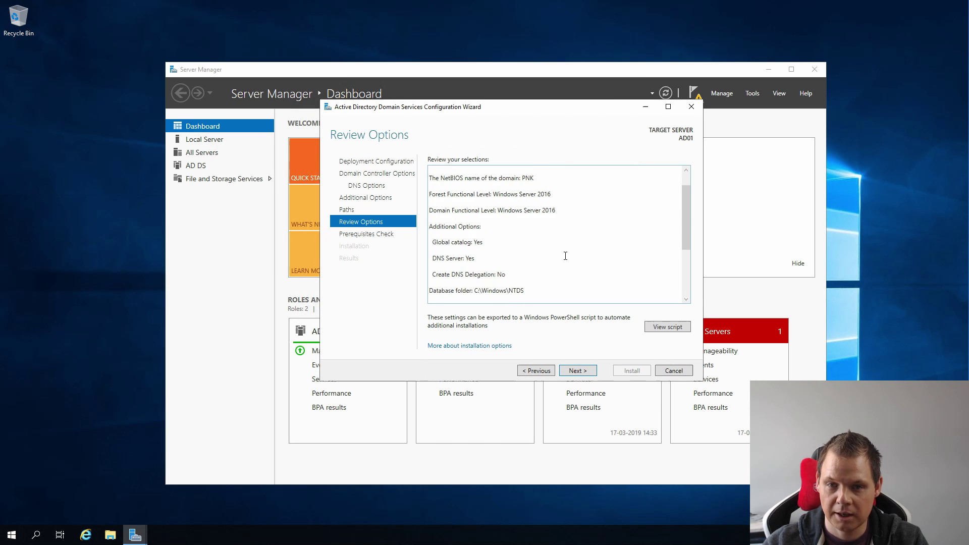
scroll(565, 257, down, 2)
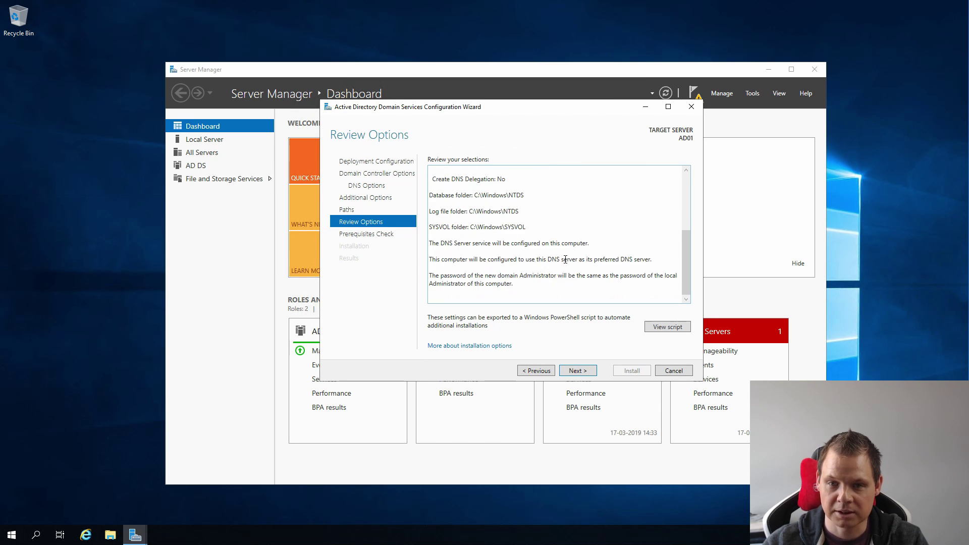
click(577, 371)
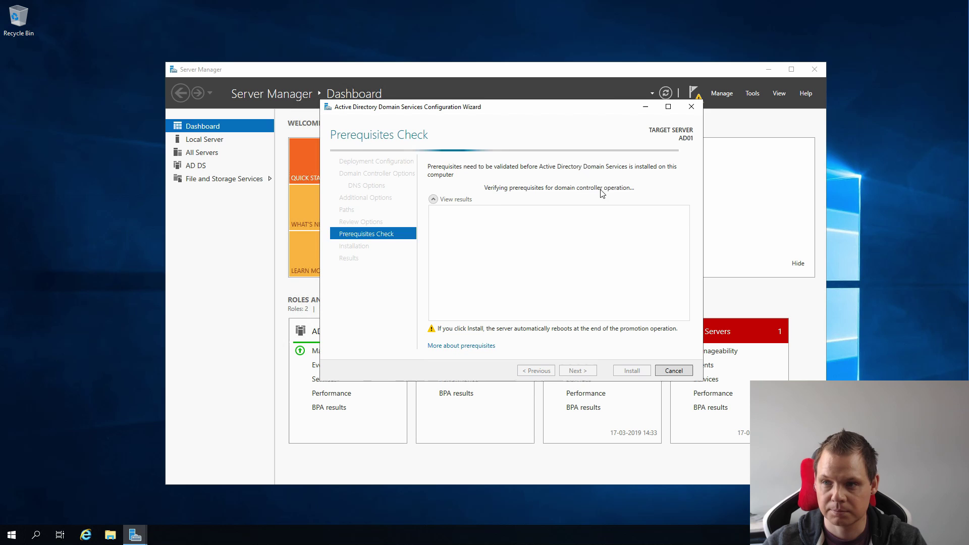
Review the passed prerequisites, install AD DS, and dismiss the sign-out notice.
scroll(605, 263, down, 1)
scroll(608, 268, up, 1)
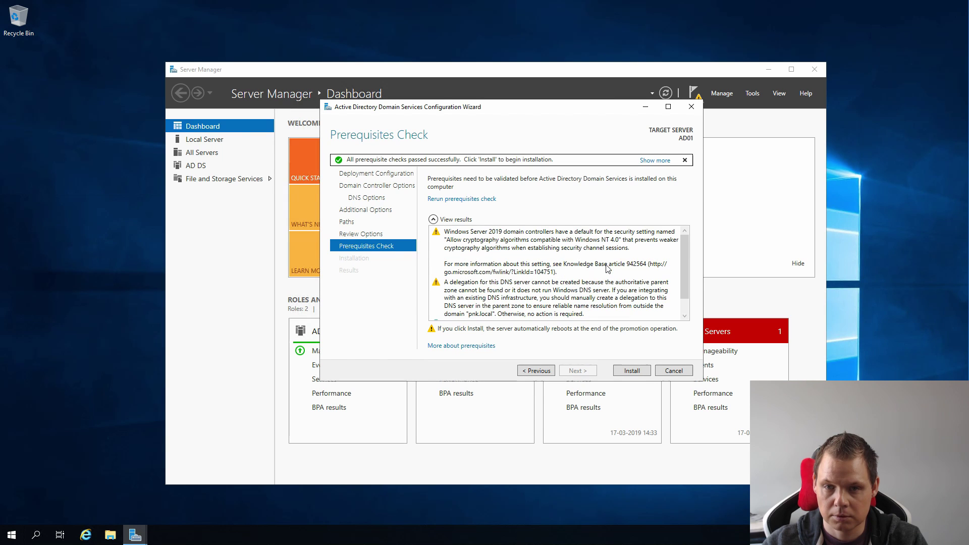
scroll(607, 267, down, 1)
click(633, 371)
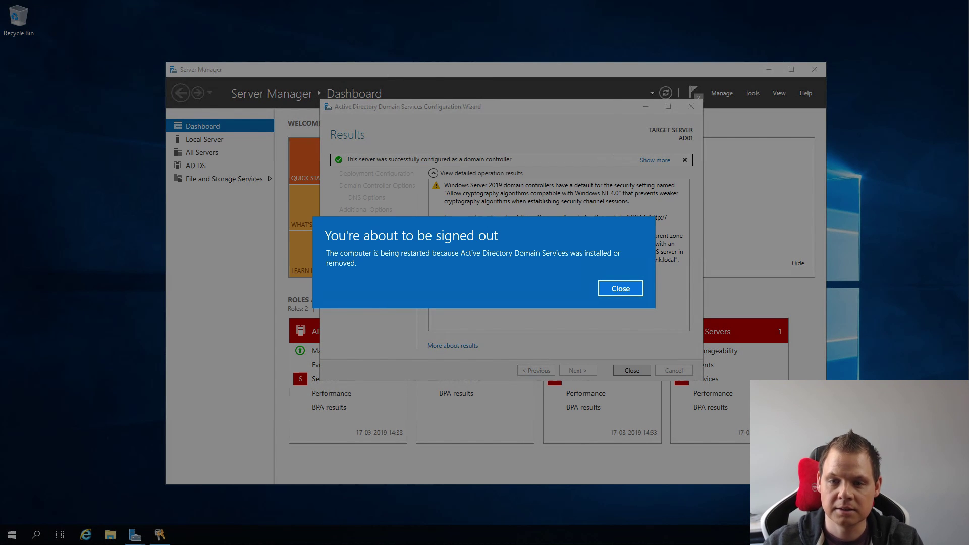
click(621, 288)
Close the finished wizard, relaunch Server Manager from Start, and open DNS Manager from Tools.
click(632, 371)
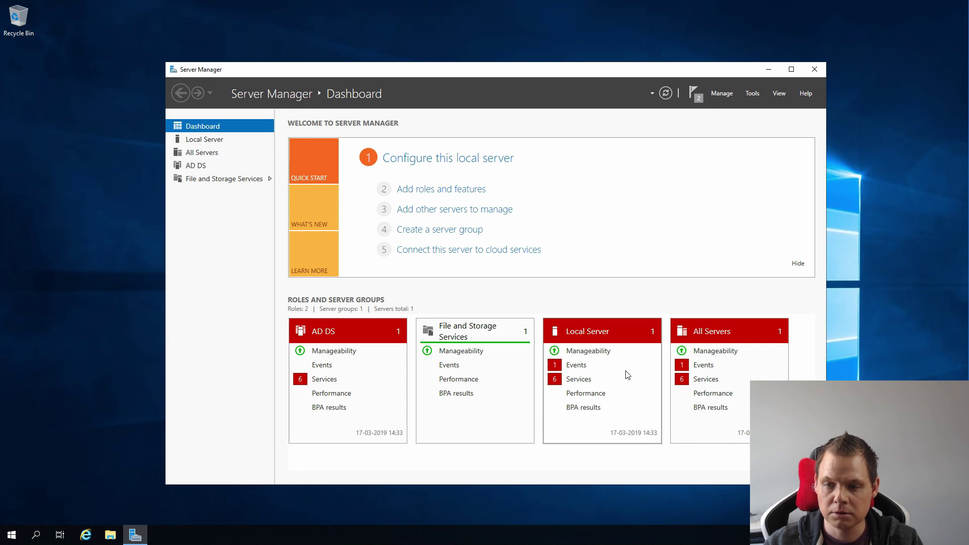
click(816, 71)
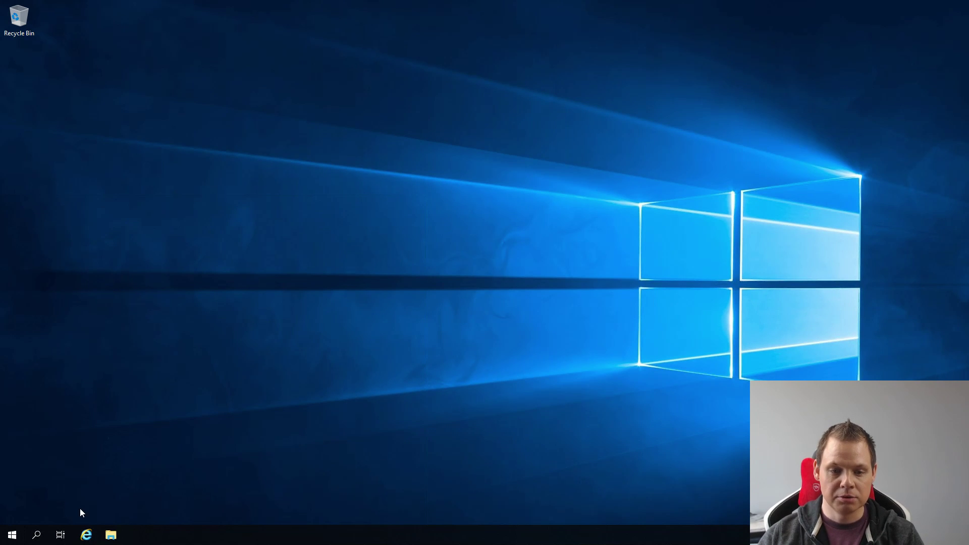
click(10, 536)
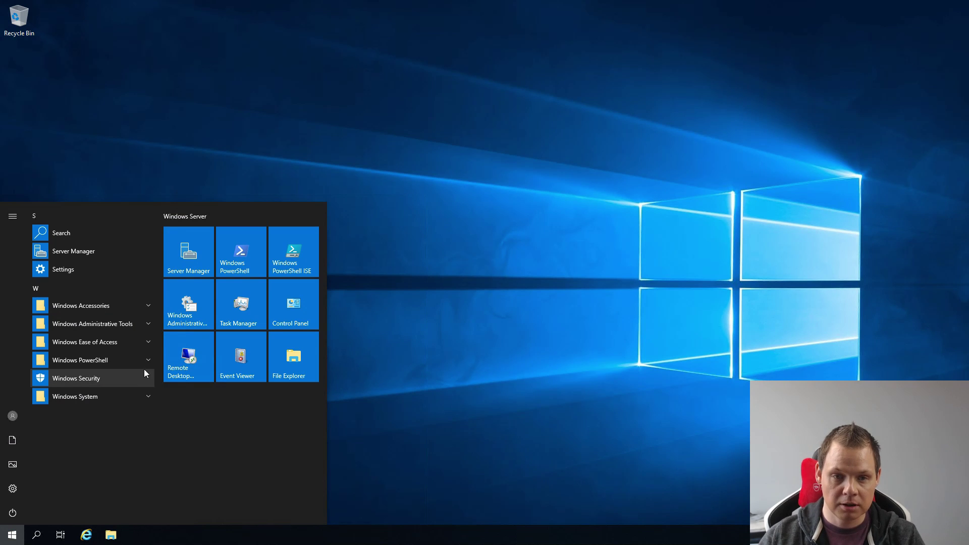
click(183, 247)
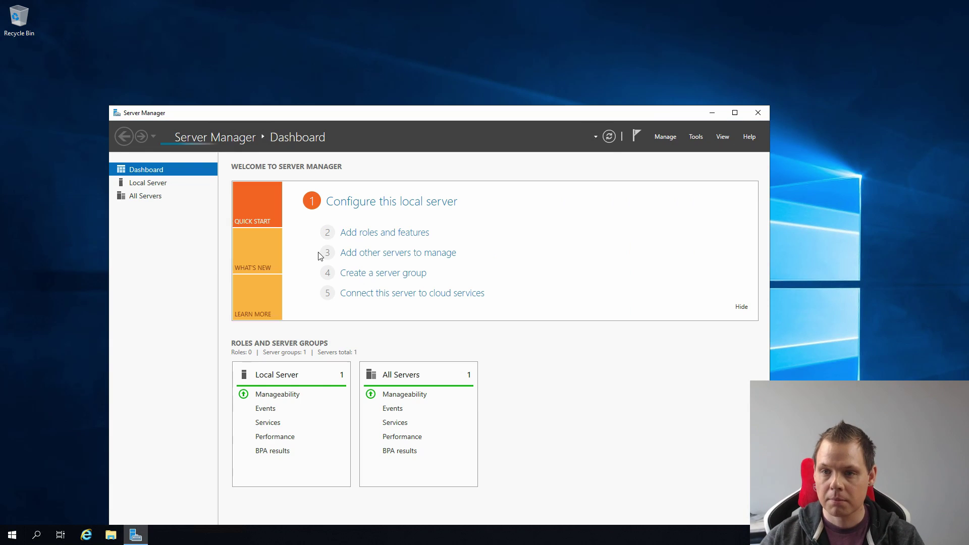
click(697, 136)
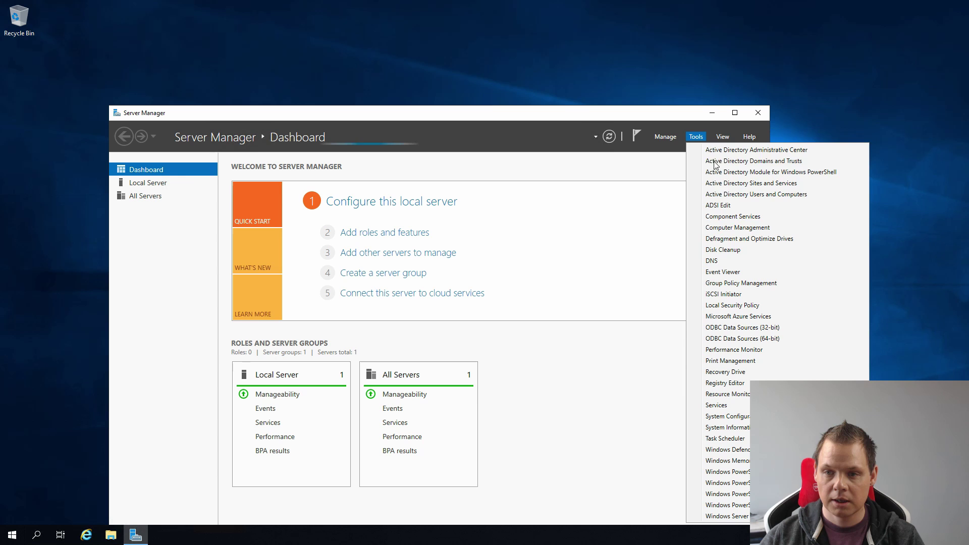
click(717, 262)
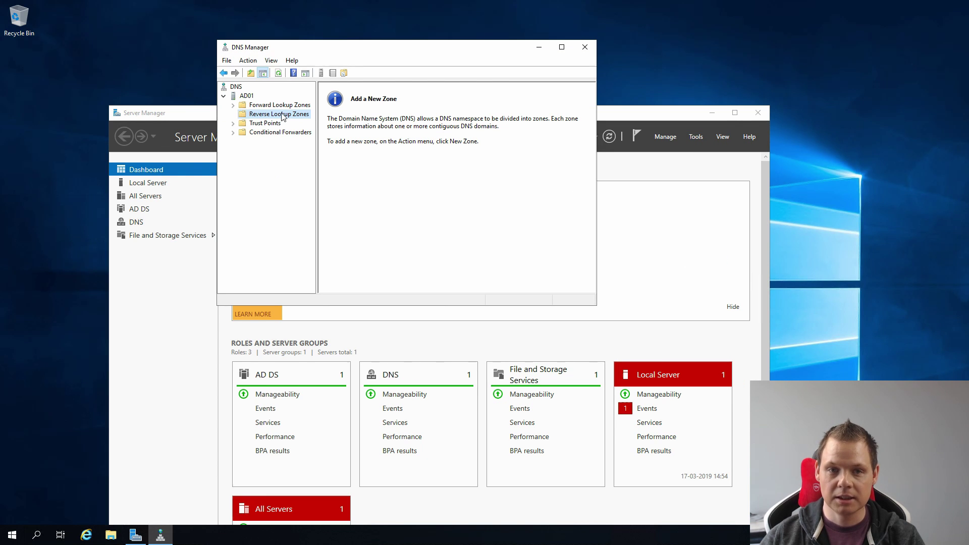
Inspect the pnk.local forward zone to check the ad01 host record's IP address.
right_click(282, 114)
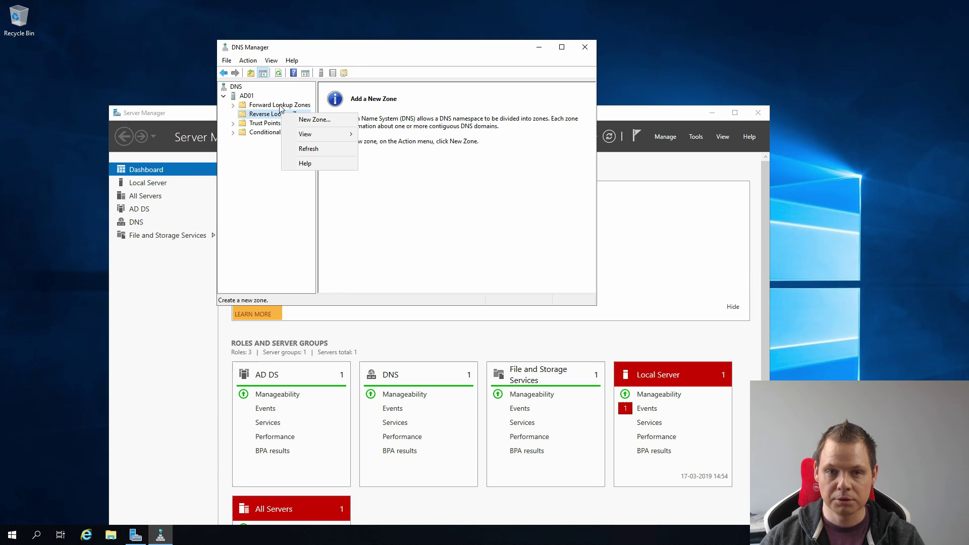
click(280, 106)
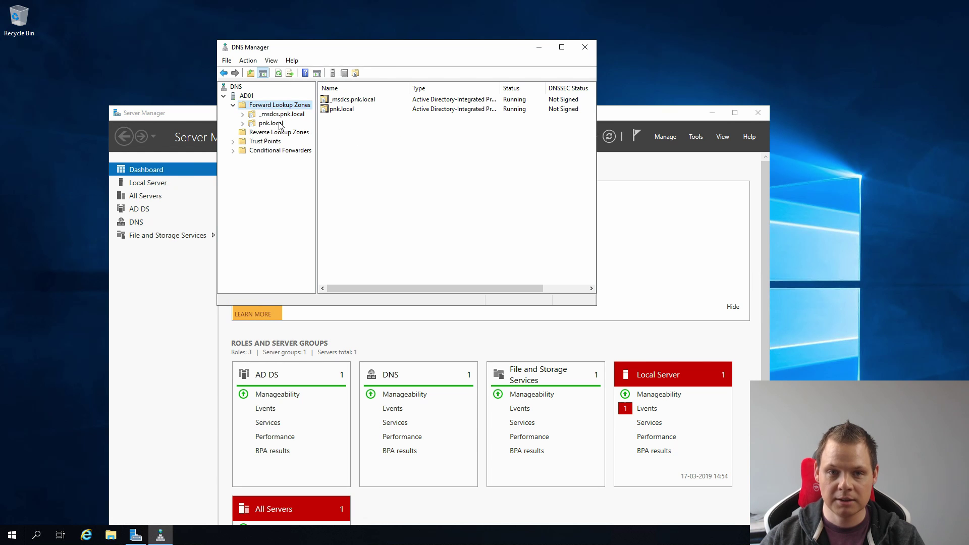
double_click(283, 124)
click(485, 186)
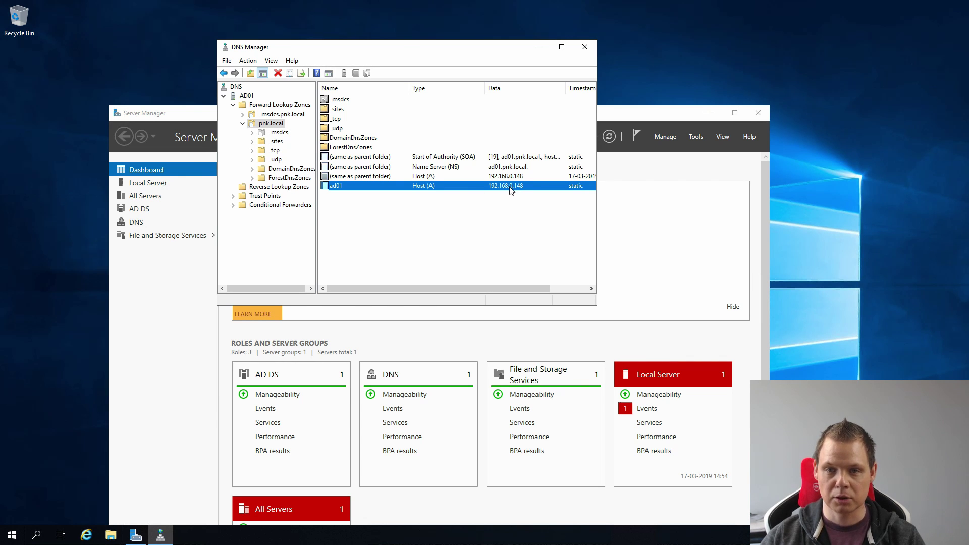
Create an AD-integrated primary IPv4 reverse zone for network 192.168.0 with secure-only updates.
click(281, 187)
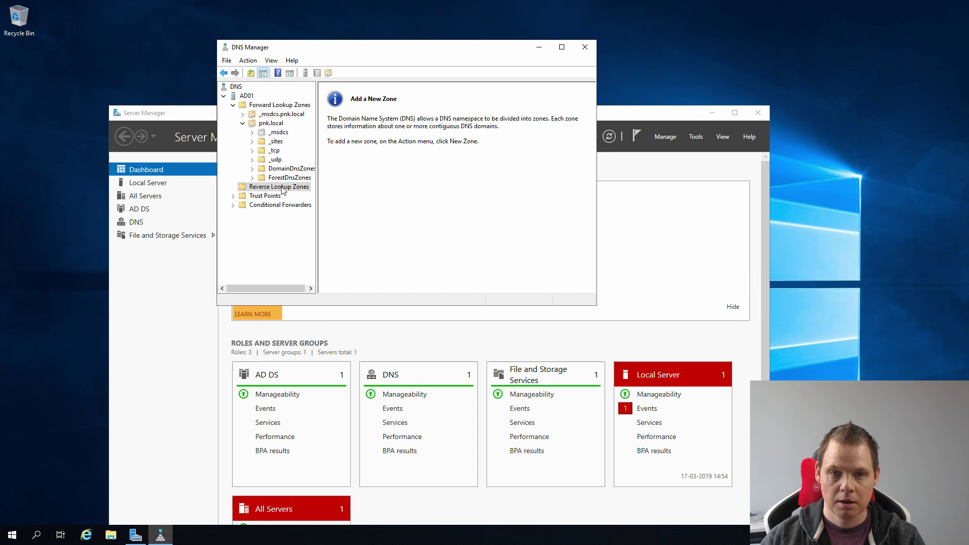
right_click(282, 188)
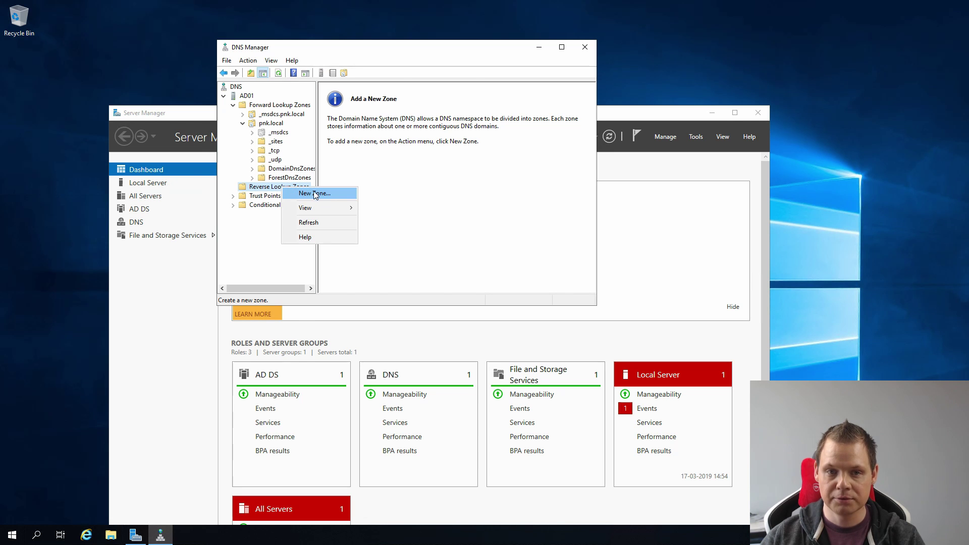
click(314, 194)
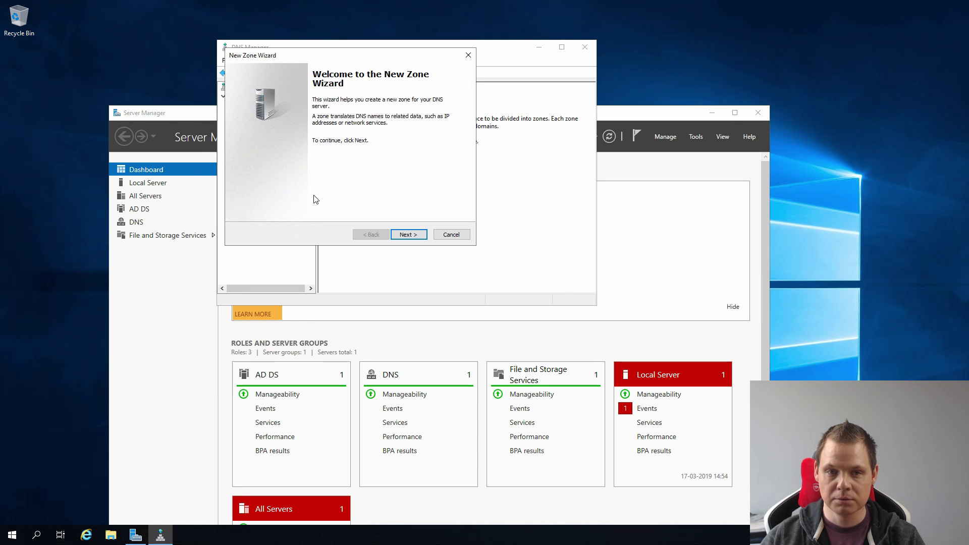
click(413, 238)
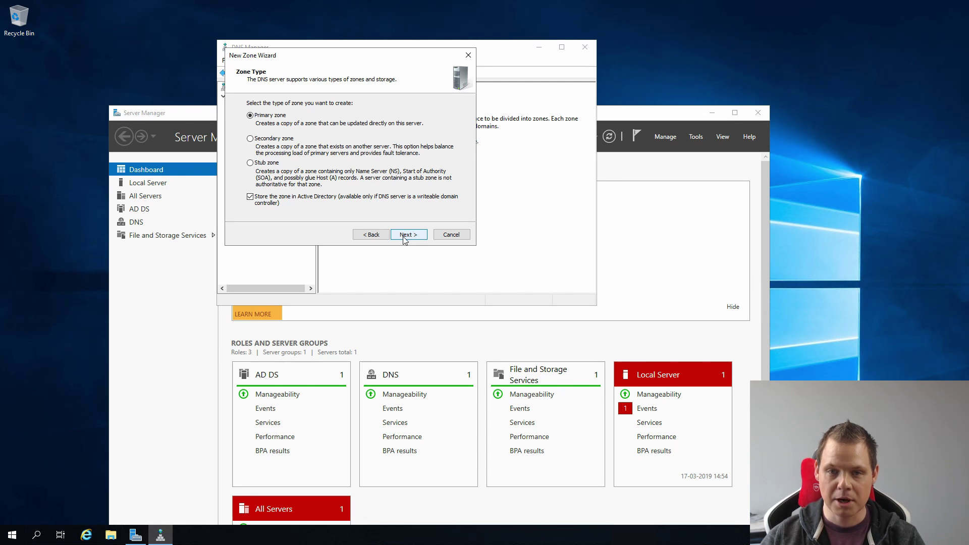
click(408, 238)
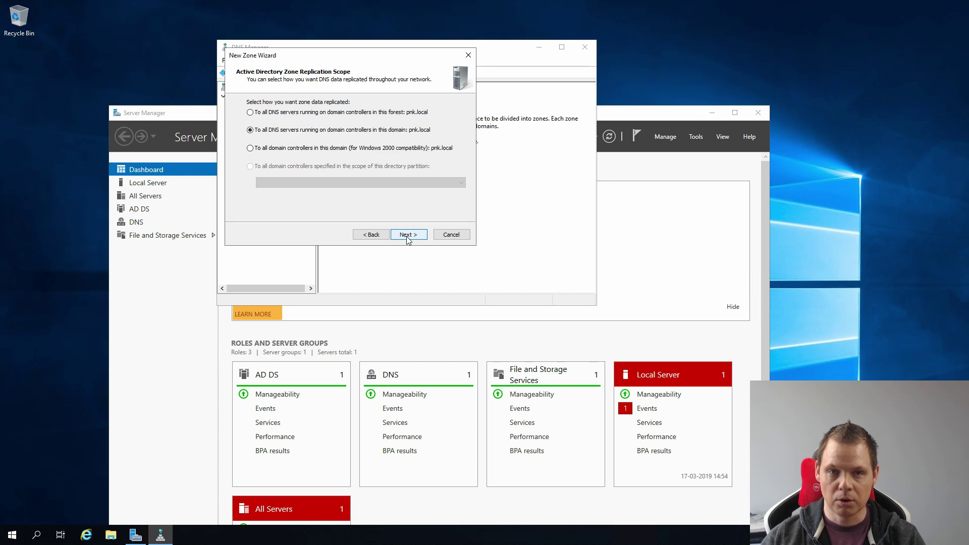
click(408, 238)
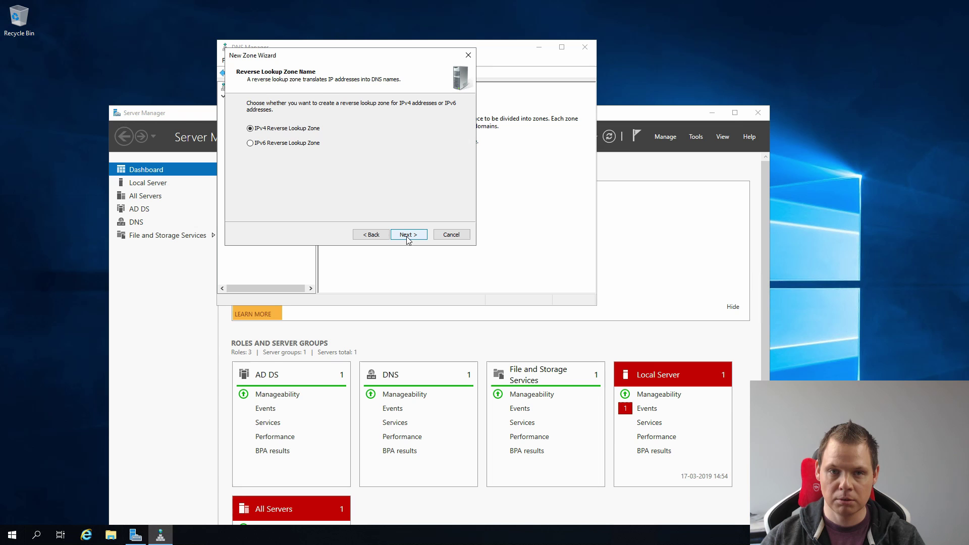
click(408, 235)
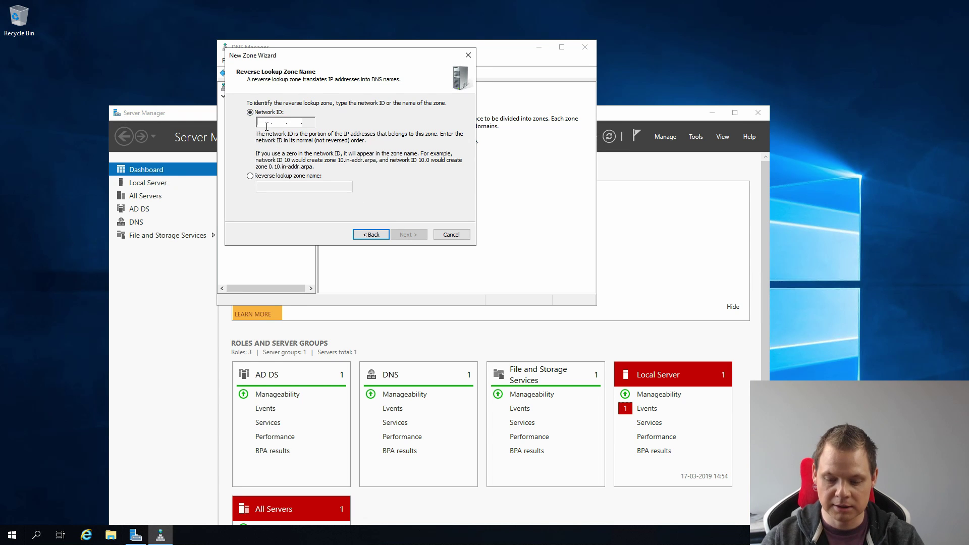
text(192.168.0 .)
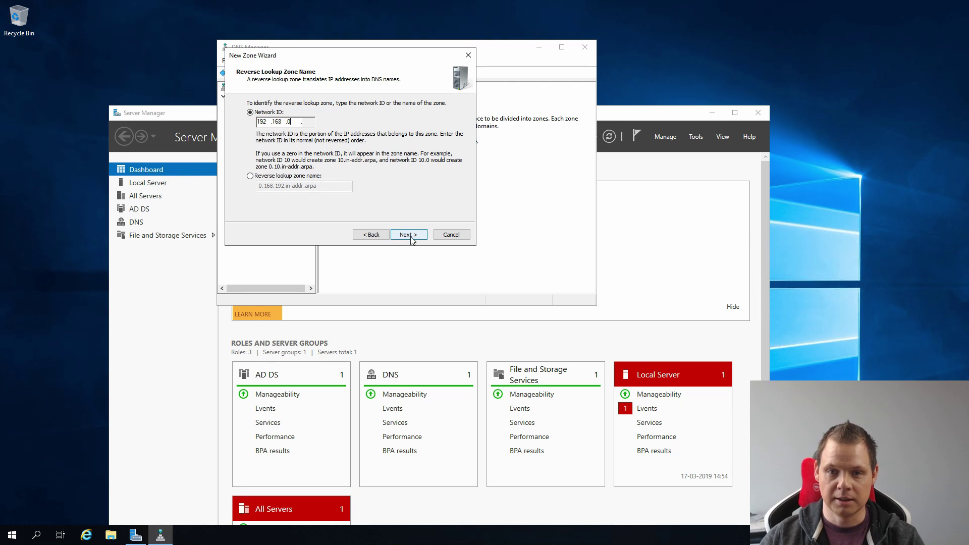
click(413, 237)
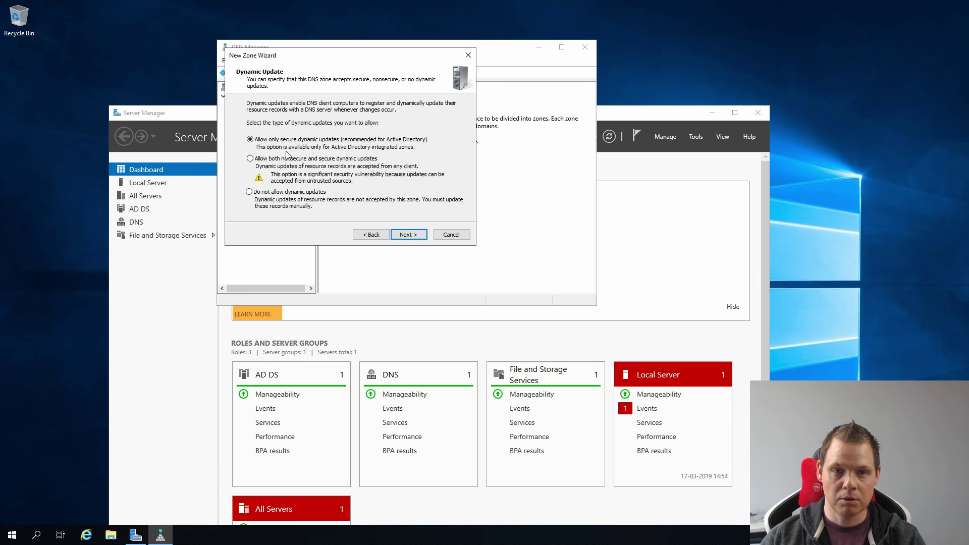
click(408, 236)
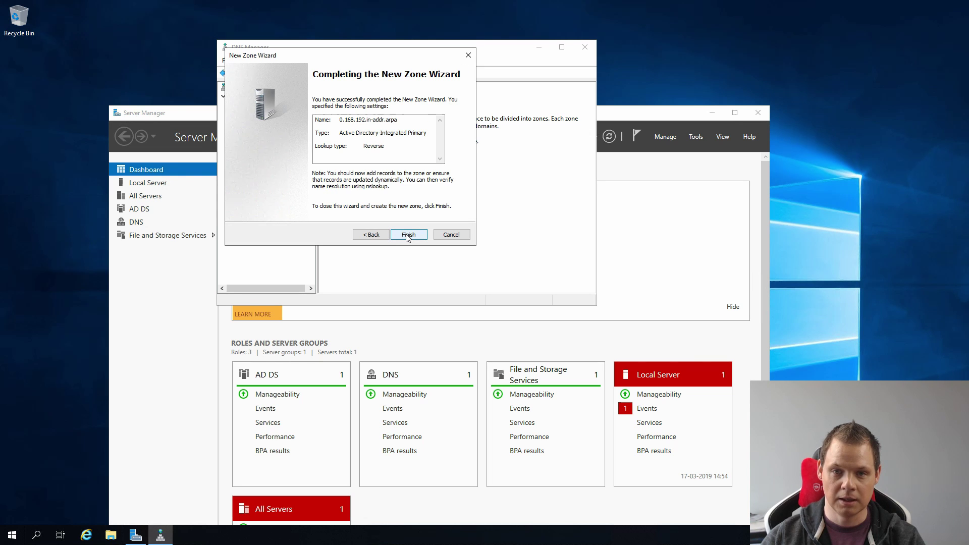
click(409, 236)
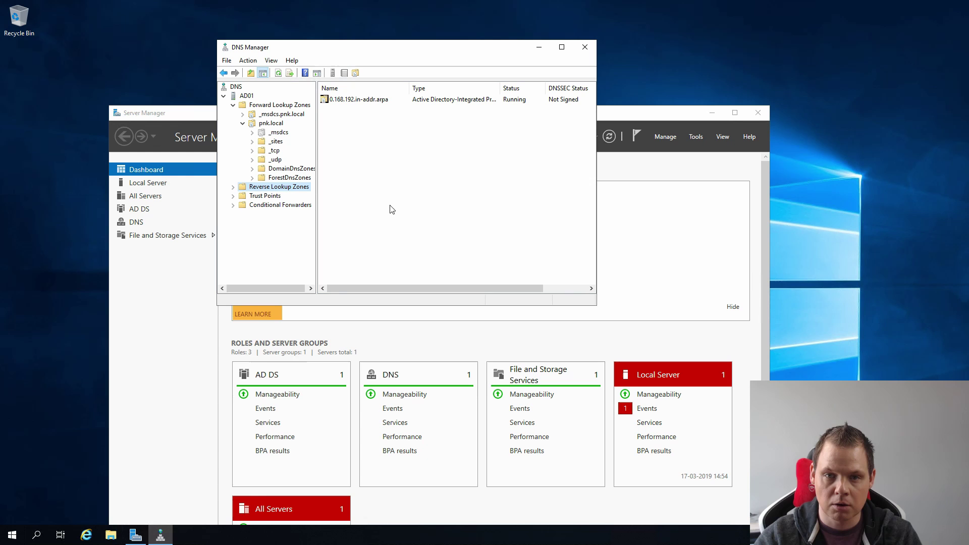
Start a new pointer record in the reverse zone for address 192.168.0.148.
right_click(361, 104)
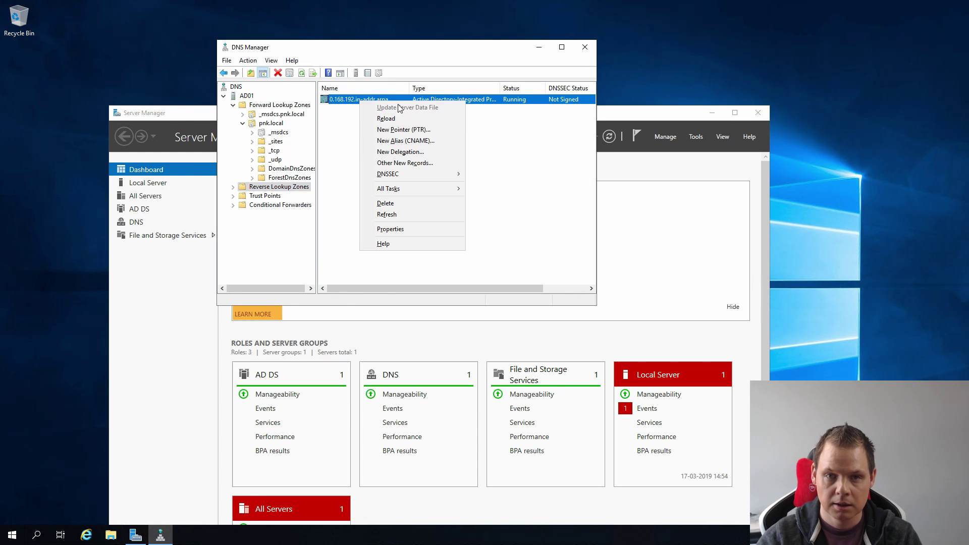
click(422, 130)
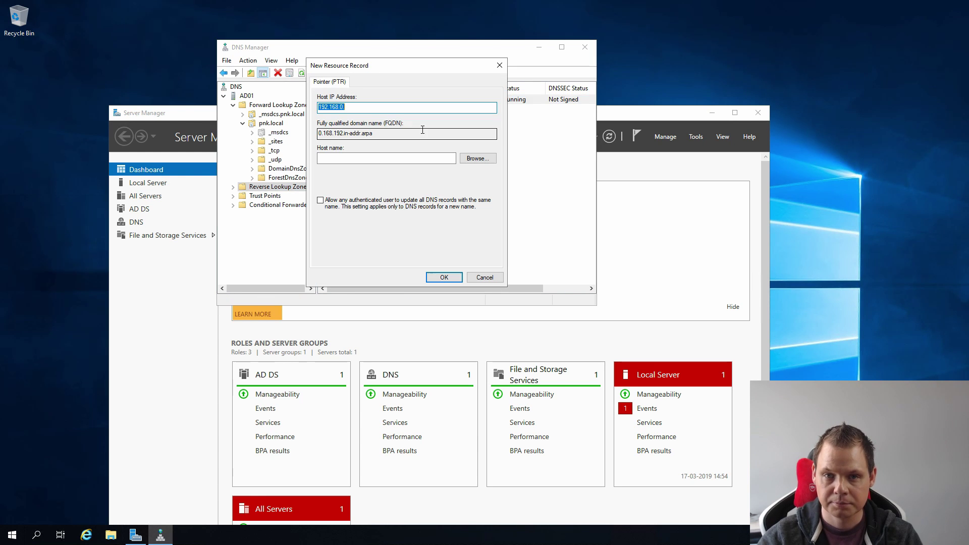
click(356, 107)
text(148)
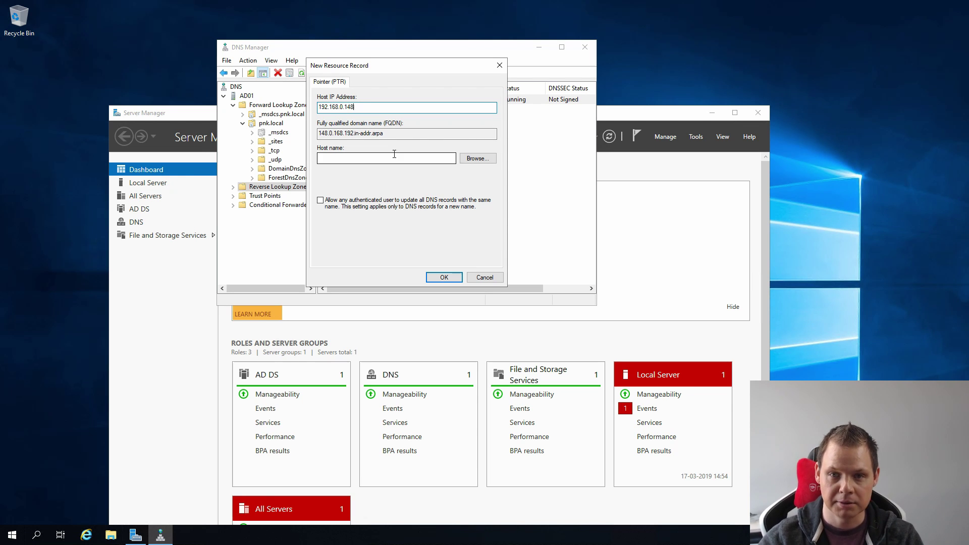
Browse to AD01 > Forward Lookup Zones > pnk.local, pick ad01 as host, and create the record.
click(477, 158)
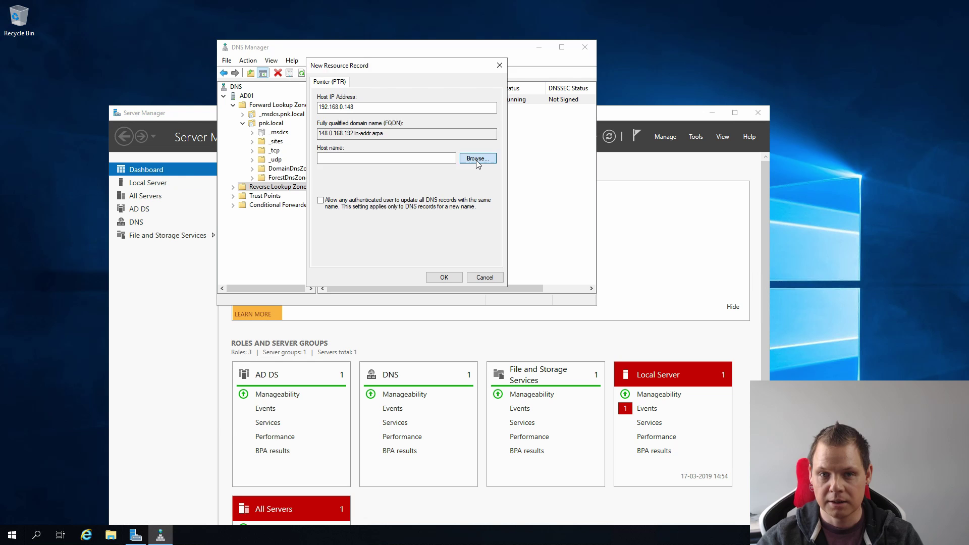
click(336, 147)
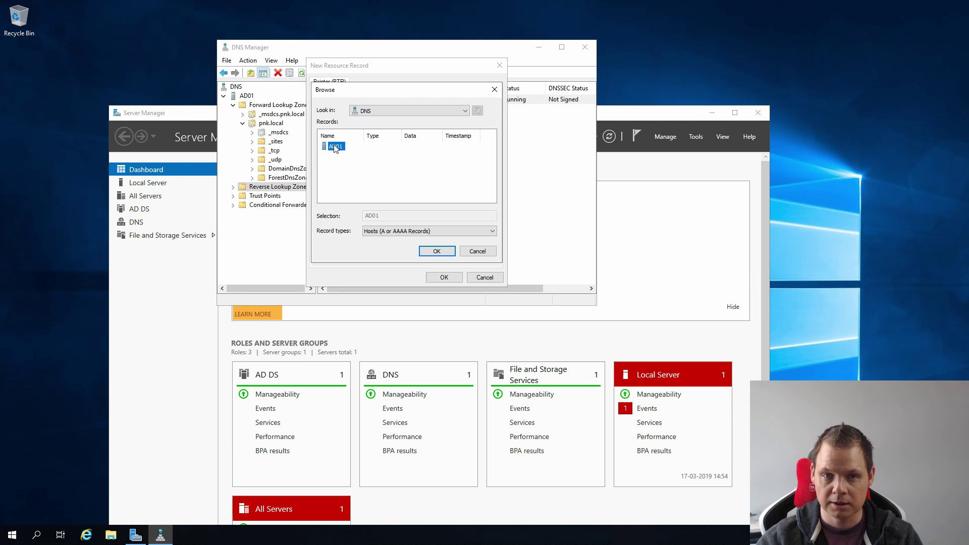
double_click(336, 147)
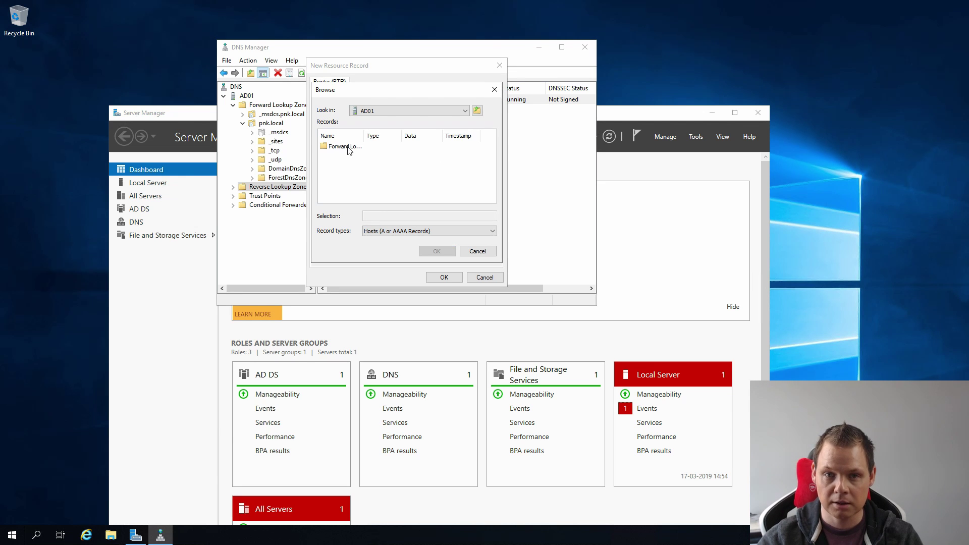
double_click(346, 146)
click(344, 158)
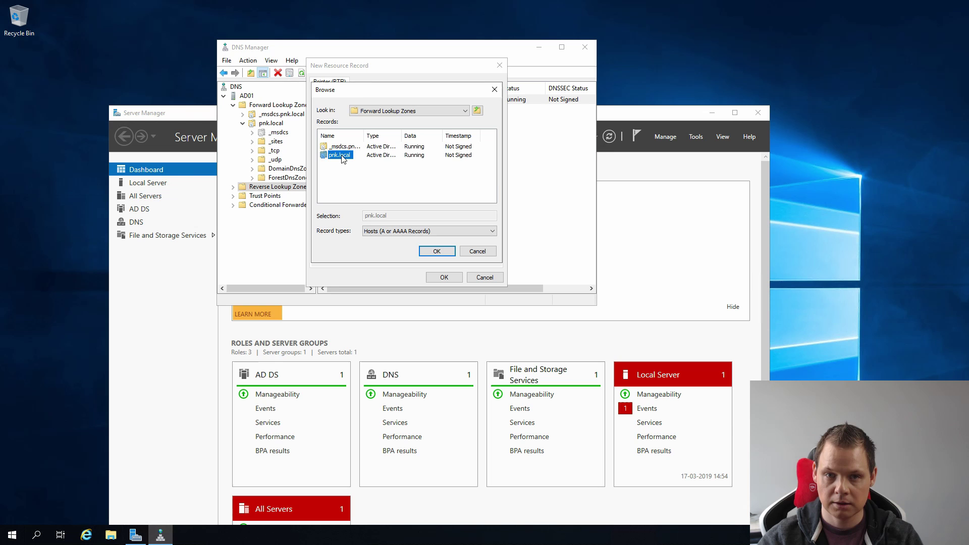
double_click(343, 158)
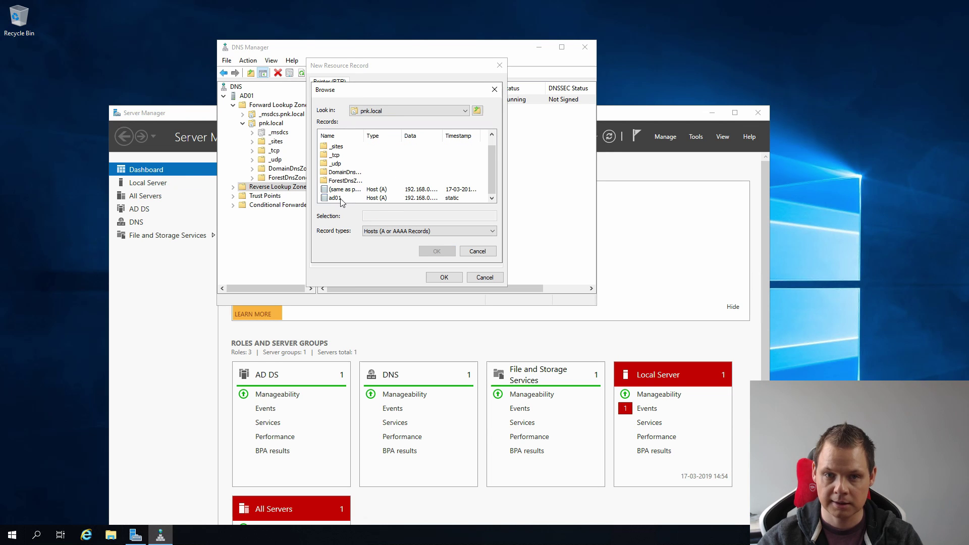
click(340, 199)
double_click(335, 198)
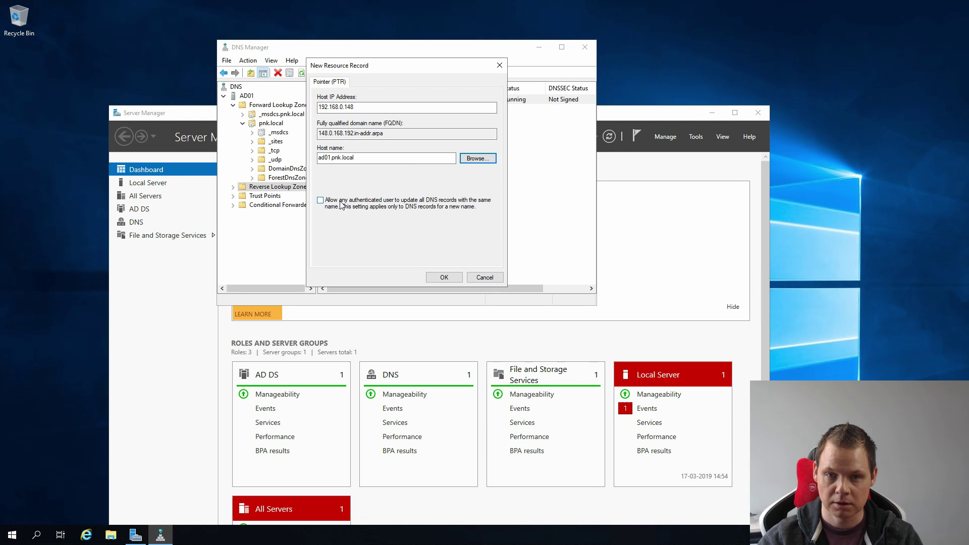
click(443, 277)
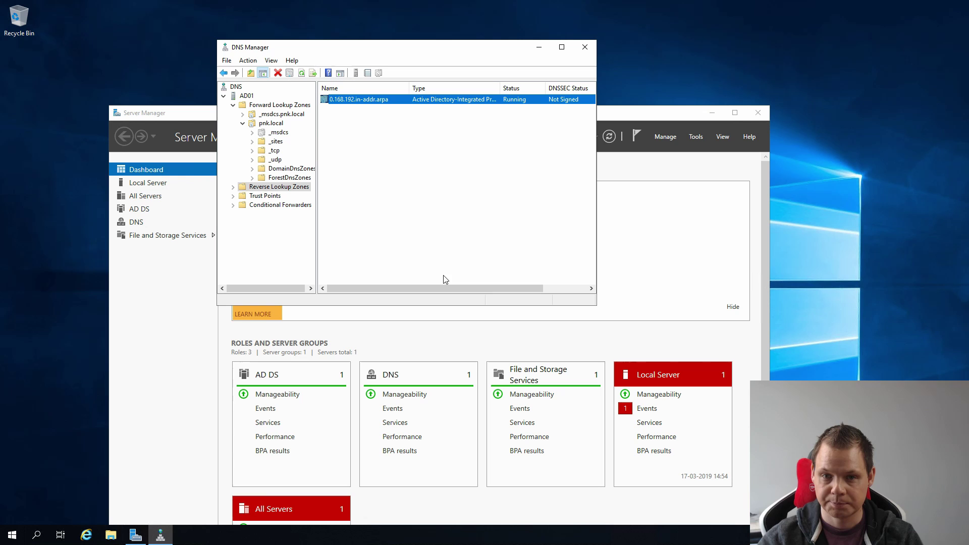
Close DNS Manager and Server Manager, launch Command Prompt via cmd, and run nslookup.
click(586, 48)
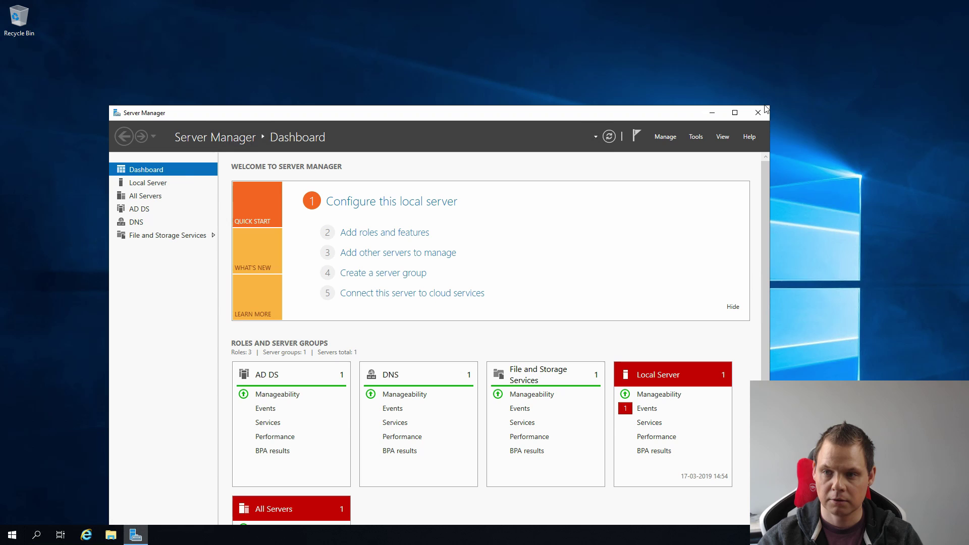
click(758, 112)
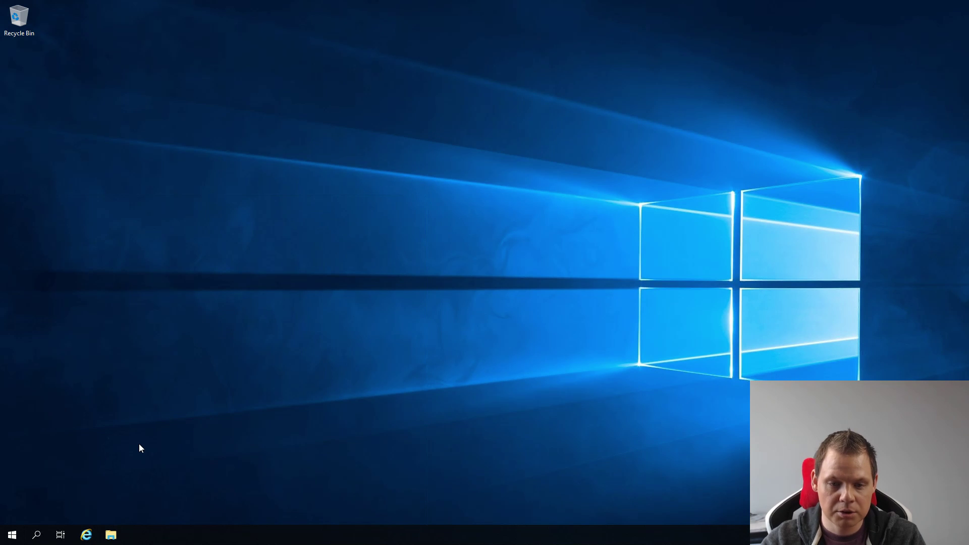
click(7, 538)
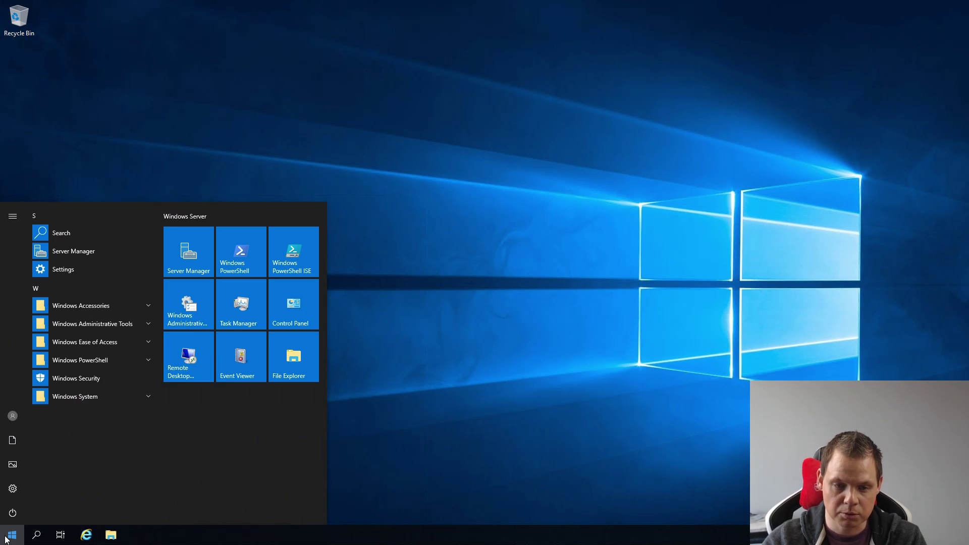
text(cmd)
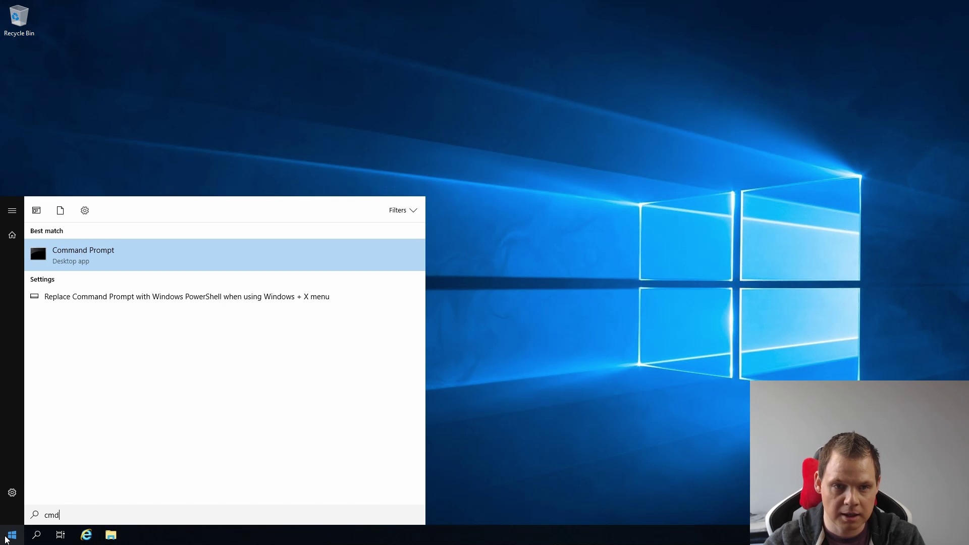
key(Return)
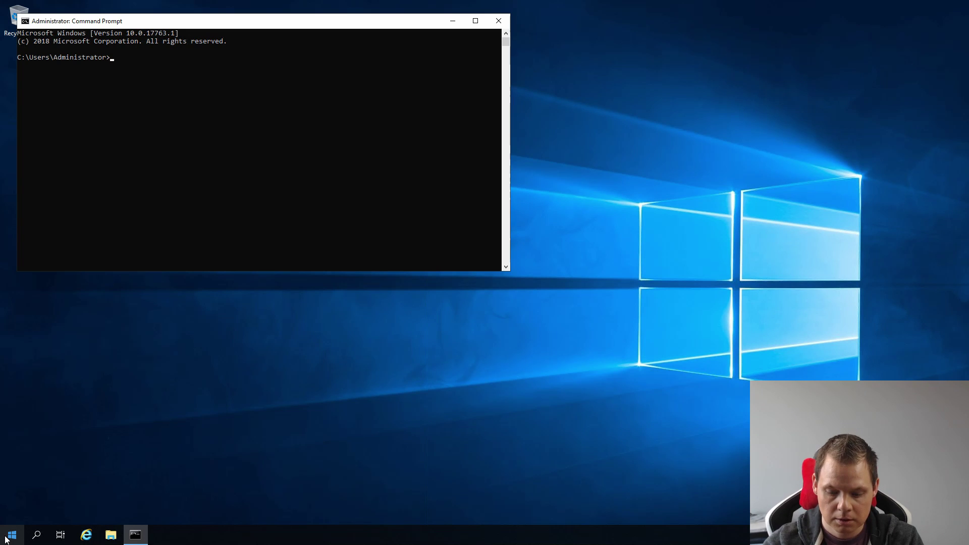
text(nsloo)
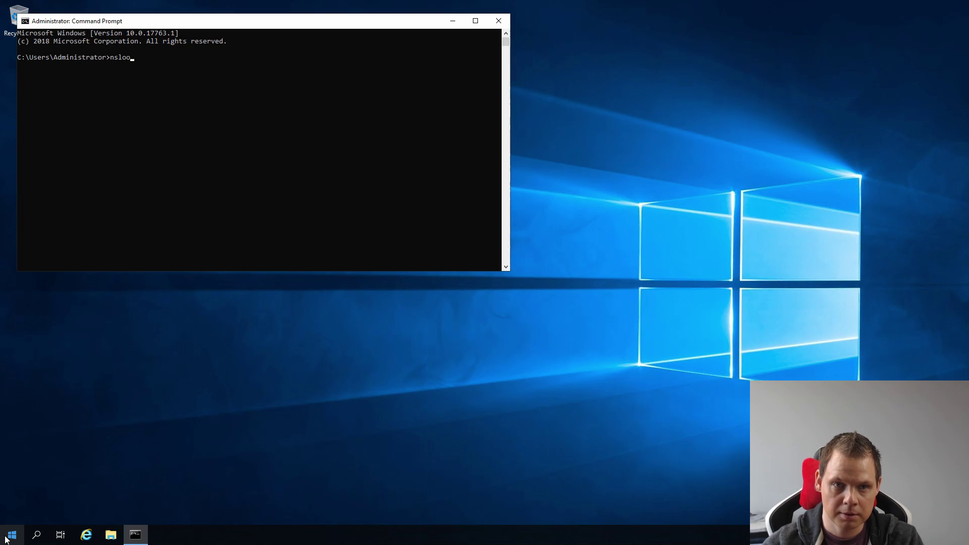
text(kup)
key(Return)
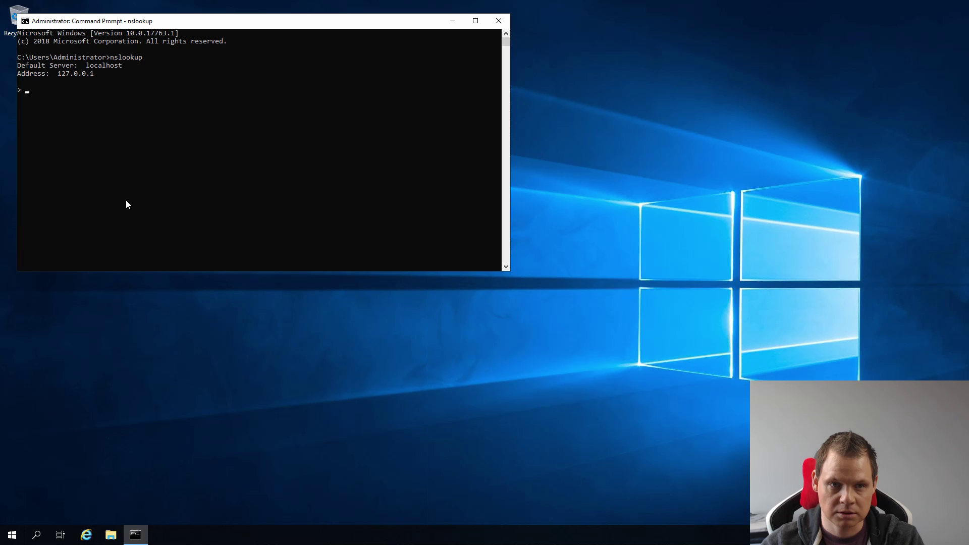
Set the Ethernet adapter's IPv4 preferred DNS server to 192.168.0.148 and close the network windows.
click(11, 535)
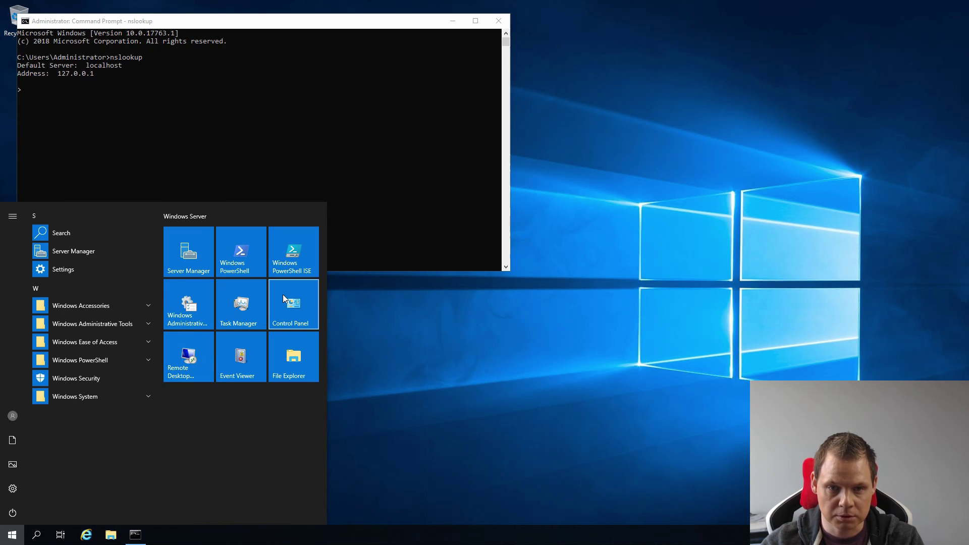
click(291, 310)
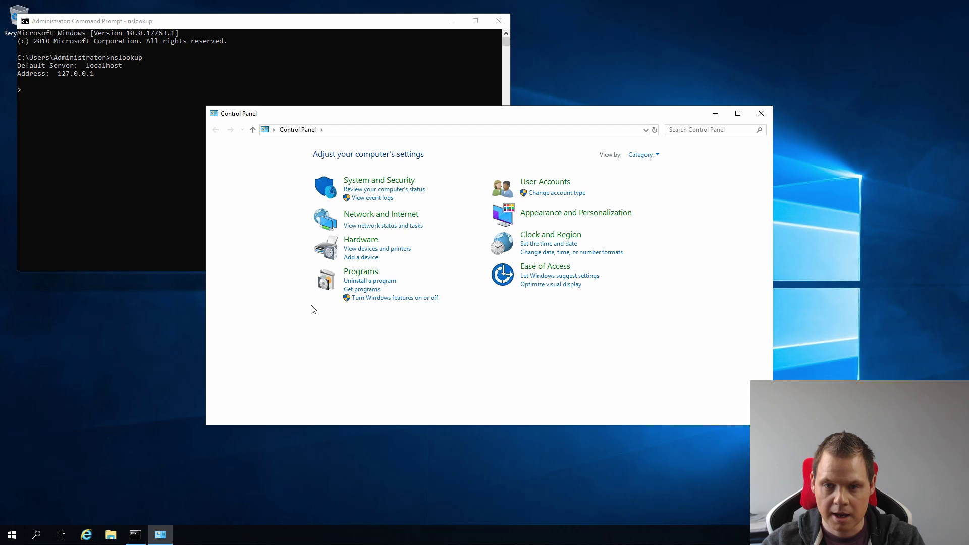
click(367, 217)
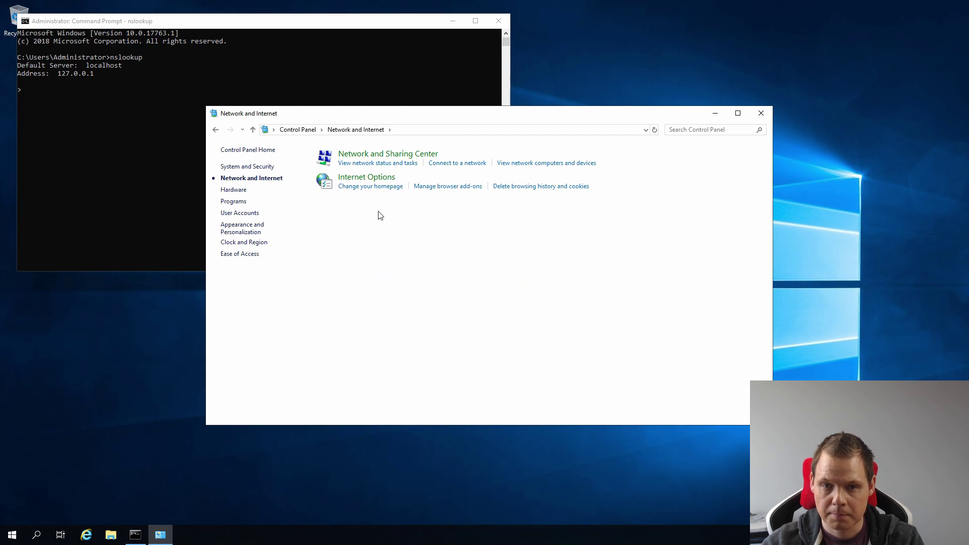
click(382, 155)
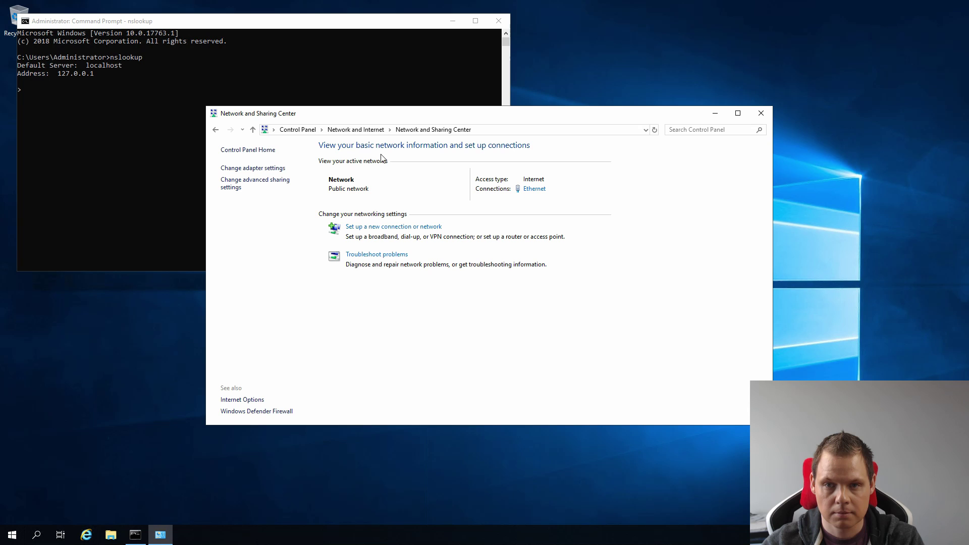
click(535, 189)
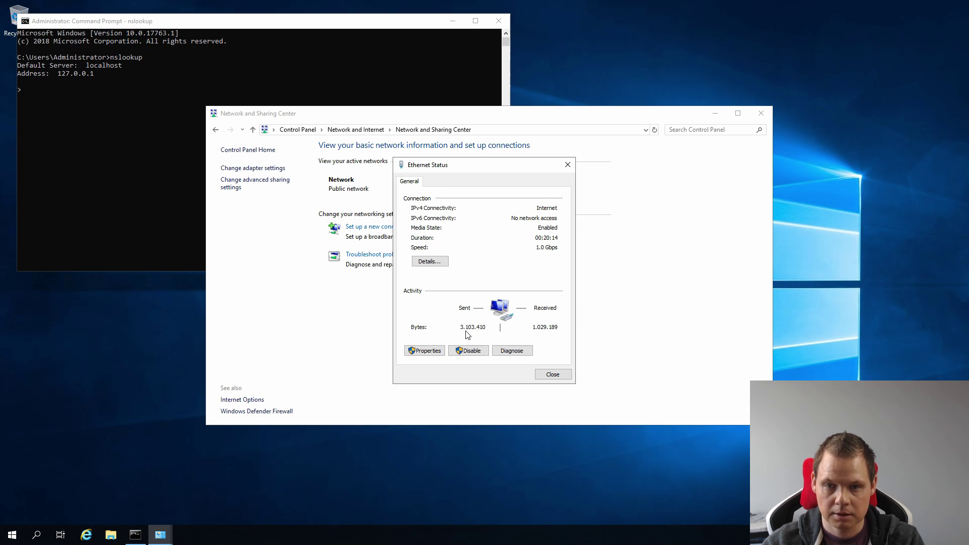
click(425, 350)
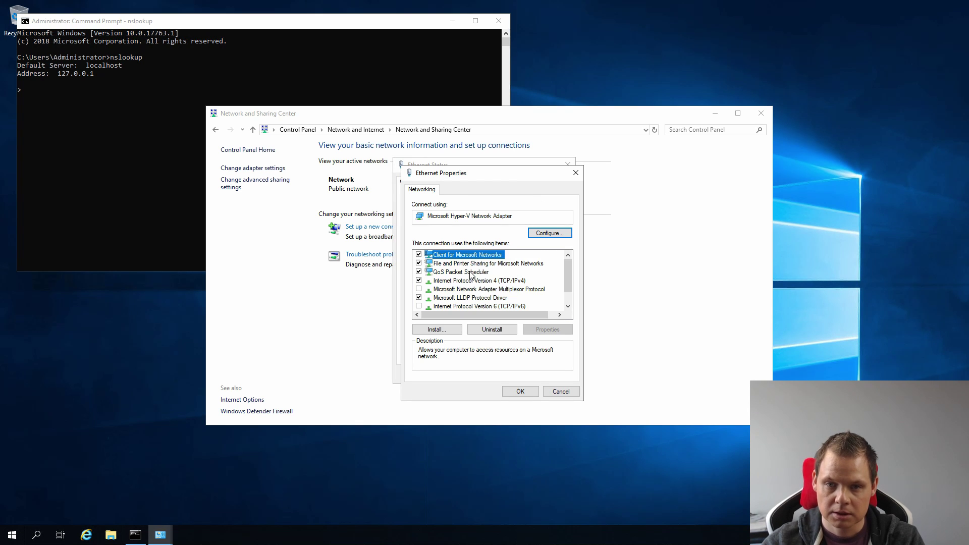
double_click(477, 281)
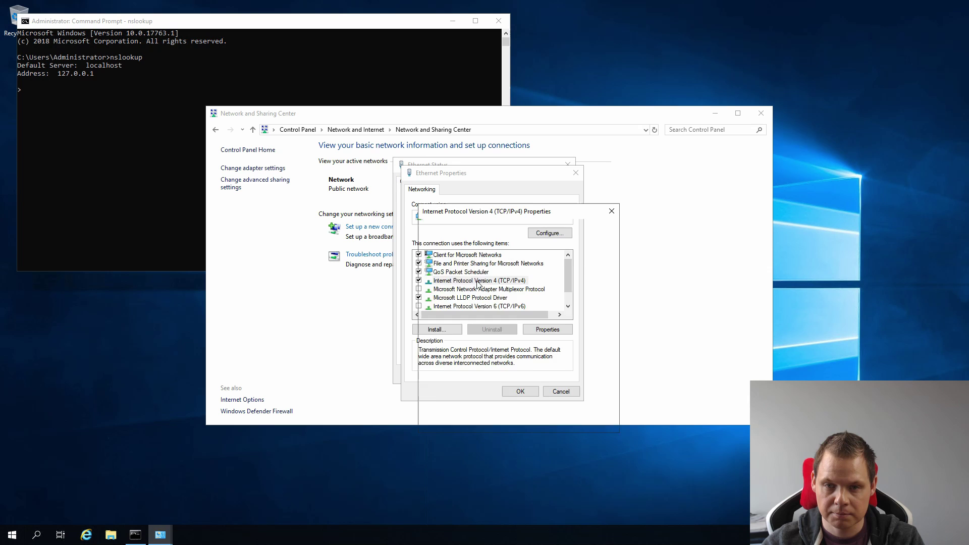
double_click(532, 364)
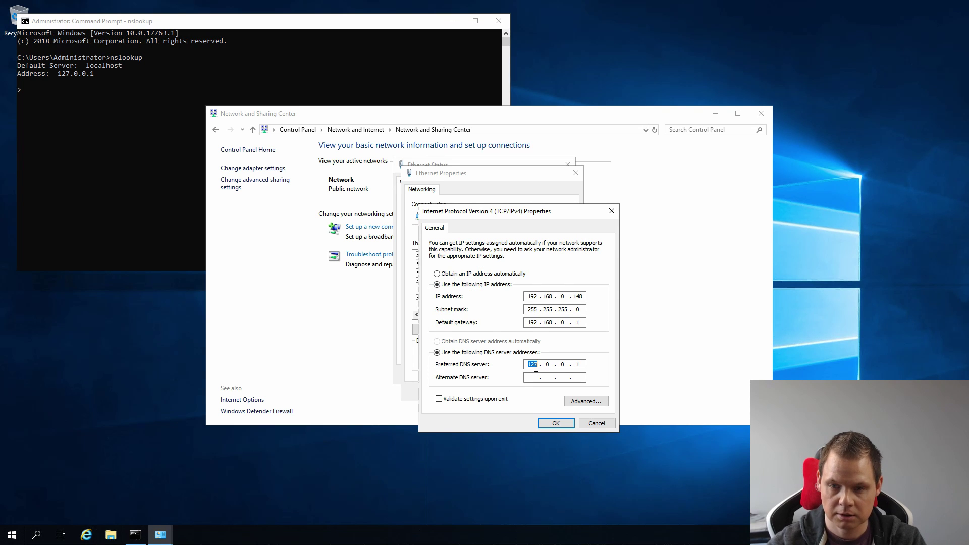
text(192.168.0)
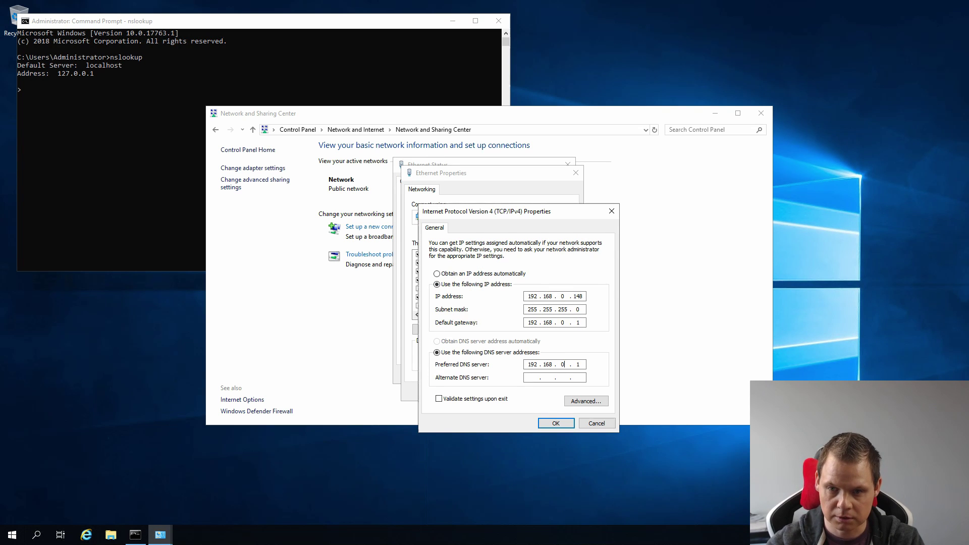
text(.148)
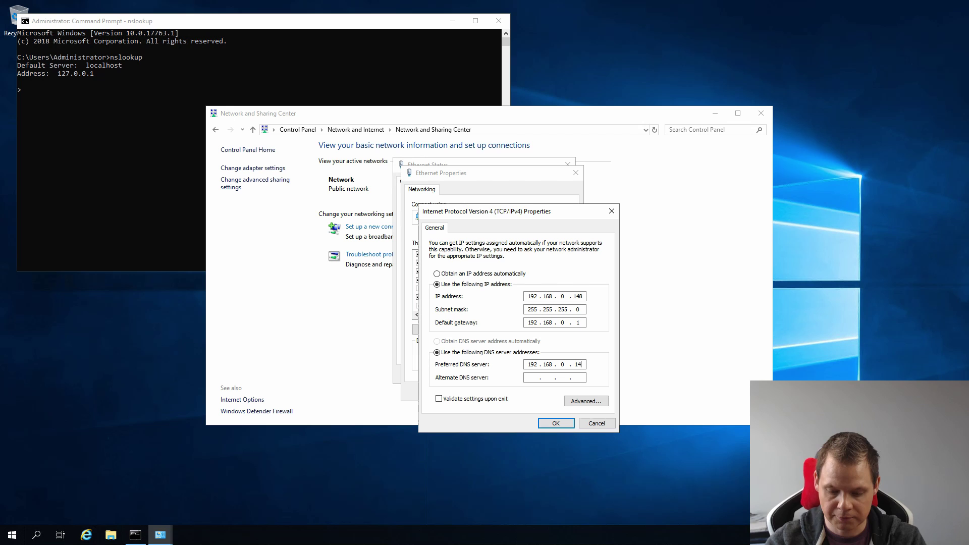
click(558, 423)
click(521, 392)
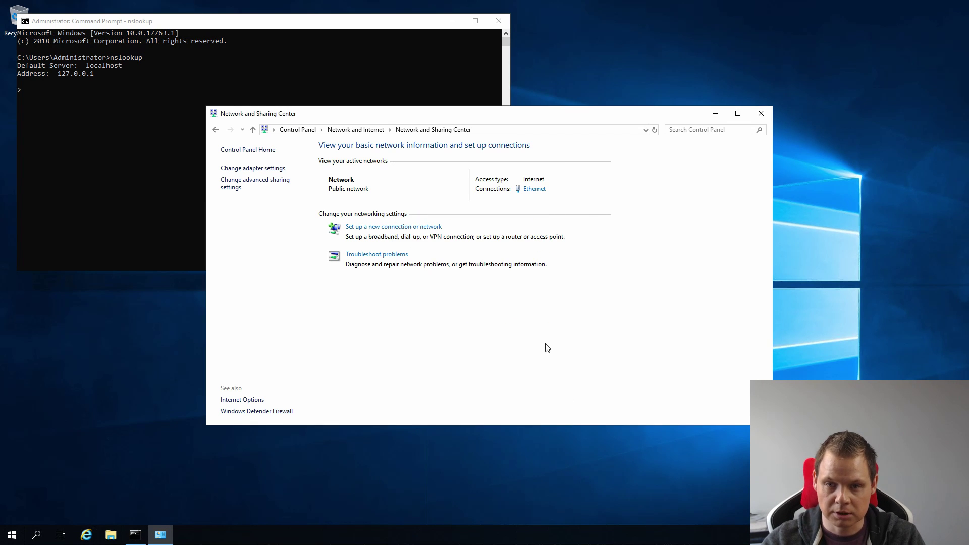
click(760, 113)
Exit the current nslookup session and rerun nslookup to confirm ad01.pnk.local at 192.168.0.148.
click(241, 98)
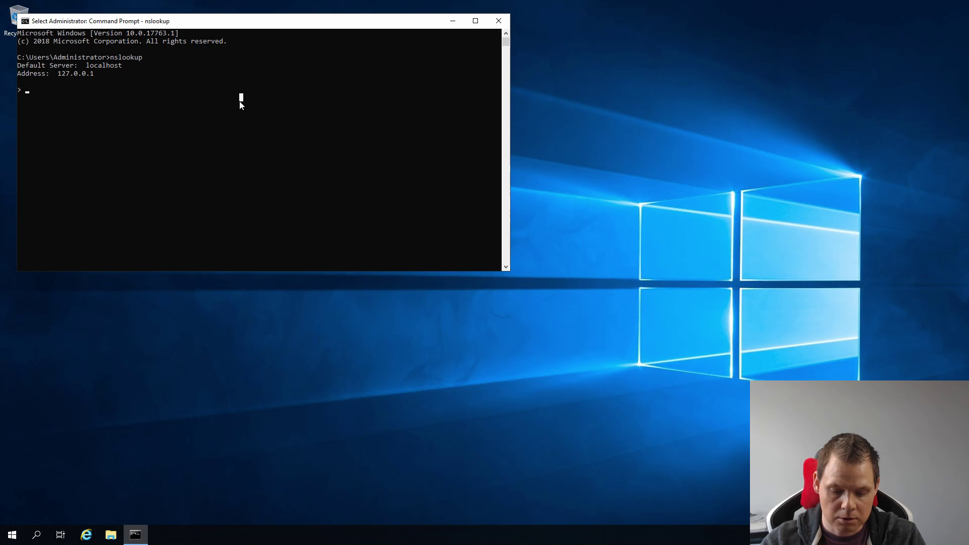
key(Escape)
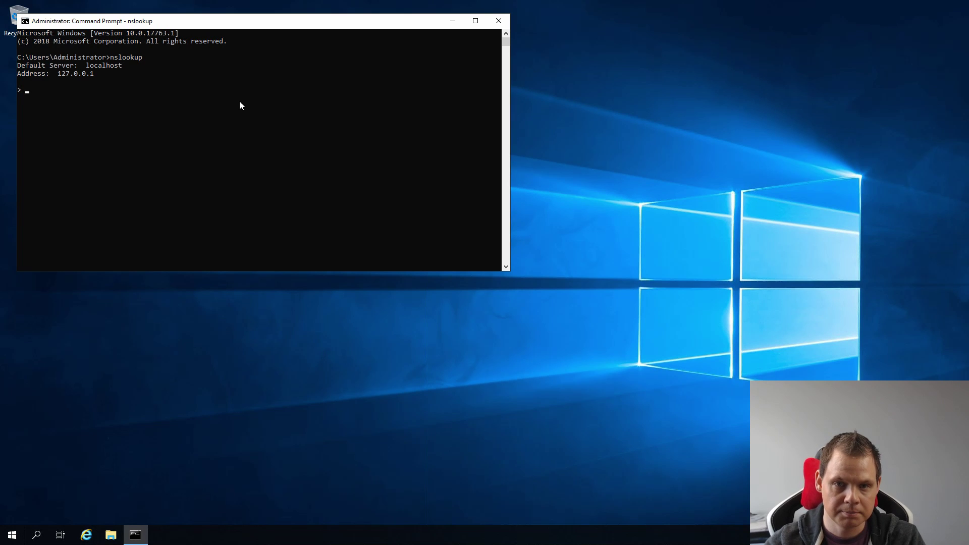
click(244, 101)
key(Escape)
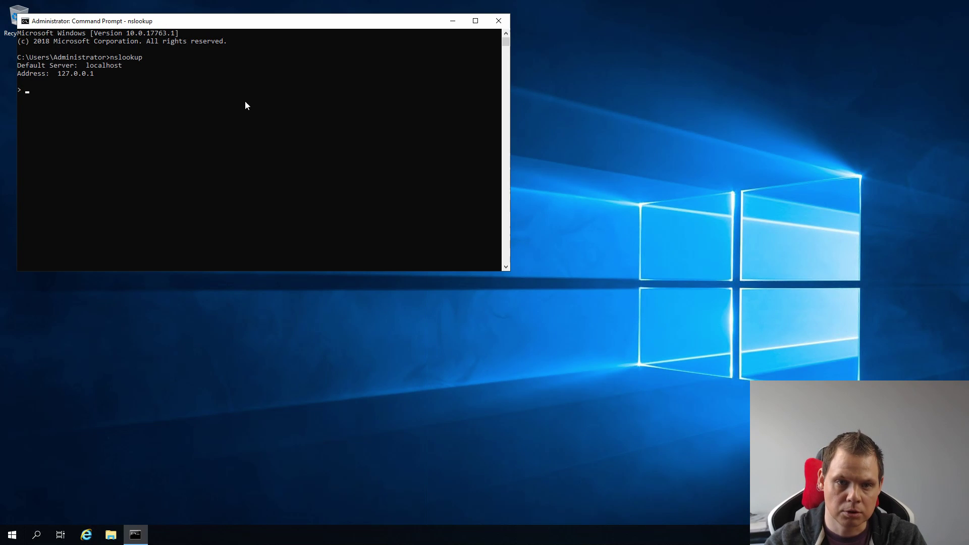
key(ctrl+c)
key(Return)
key(Up)
key(Return)
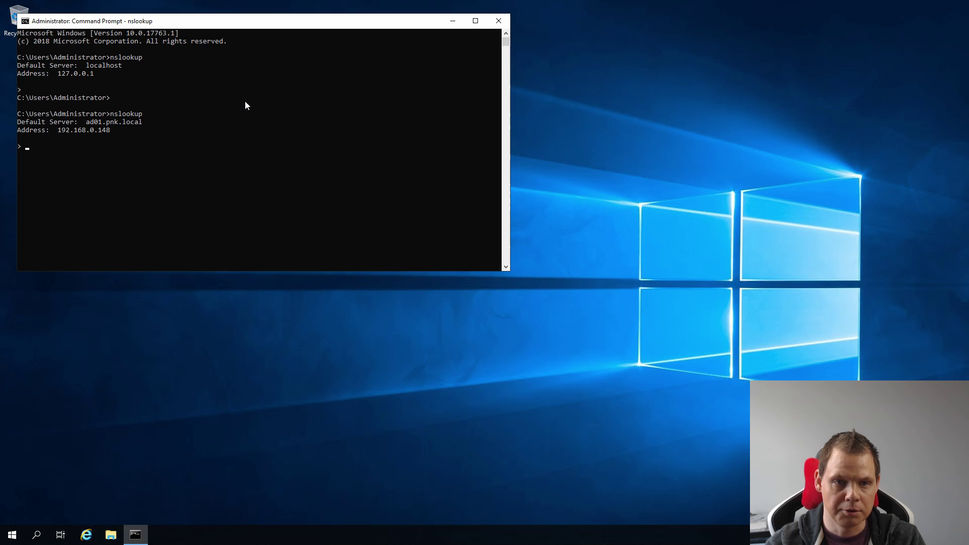